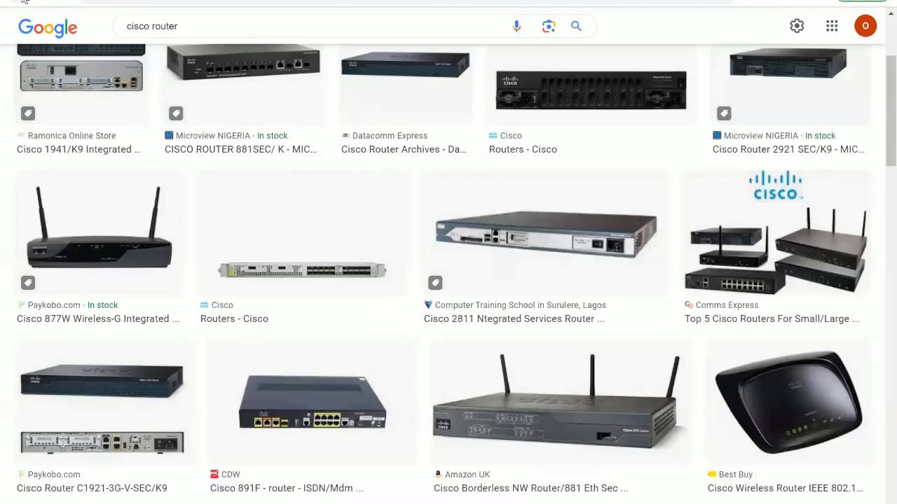
Step: Browse the Cisco switch image search results and open the Catalyst 2960-48PST preview
click(24, 0)
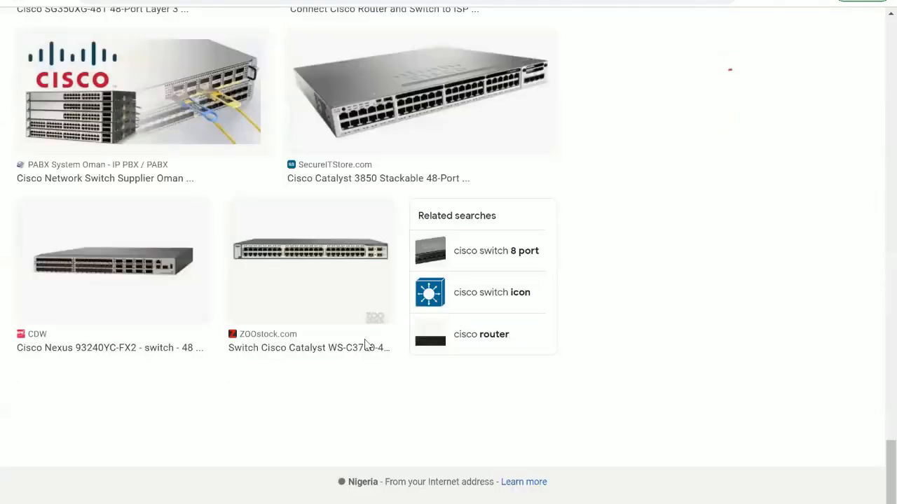
scroll(418, 360, up, 10)
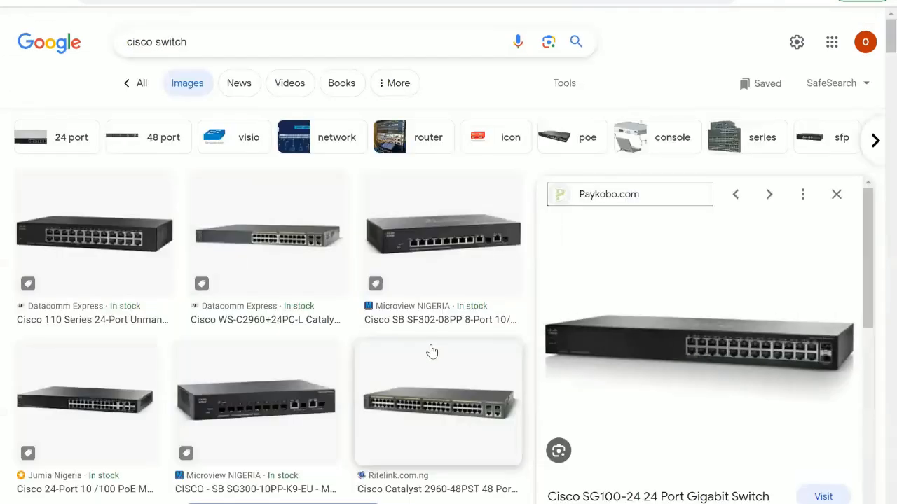
scroll(431, 351, down, 2)
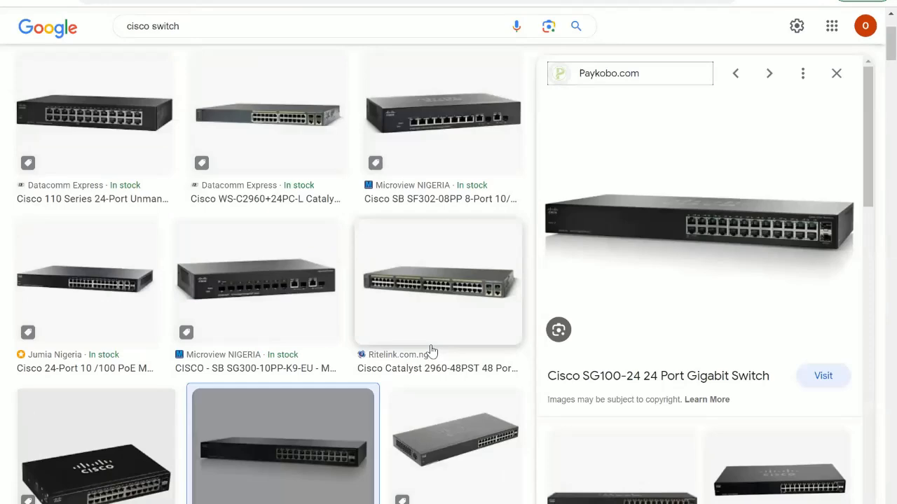
click(429, 318)
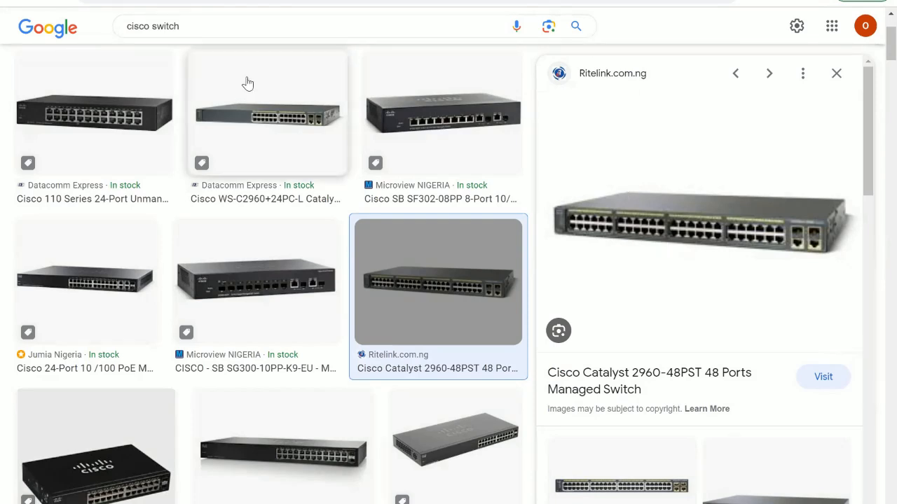
Step: Change the image search to "cisco router" and run it
click(201, 27)
key(BackSpace)
key(BackSpace)
key(BackSpace)
key(BackSpace)
key(BackSpace)
key(BackSpace)
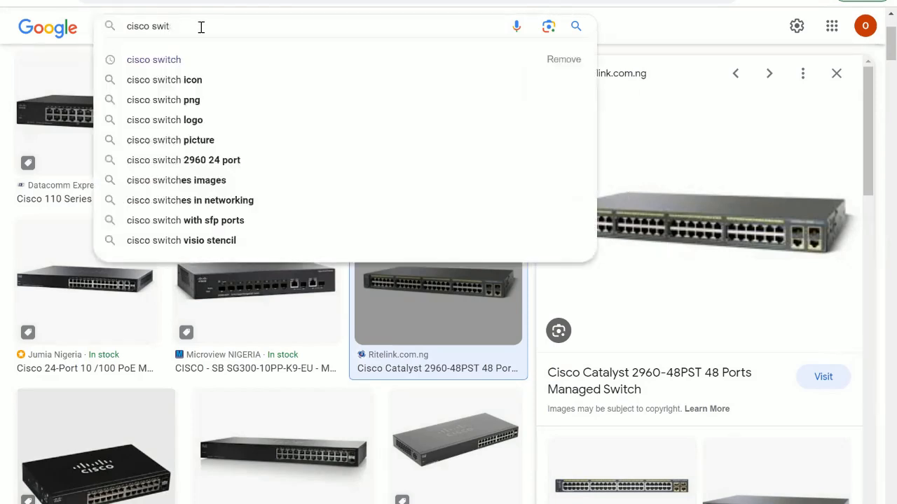
text(router)
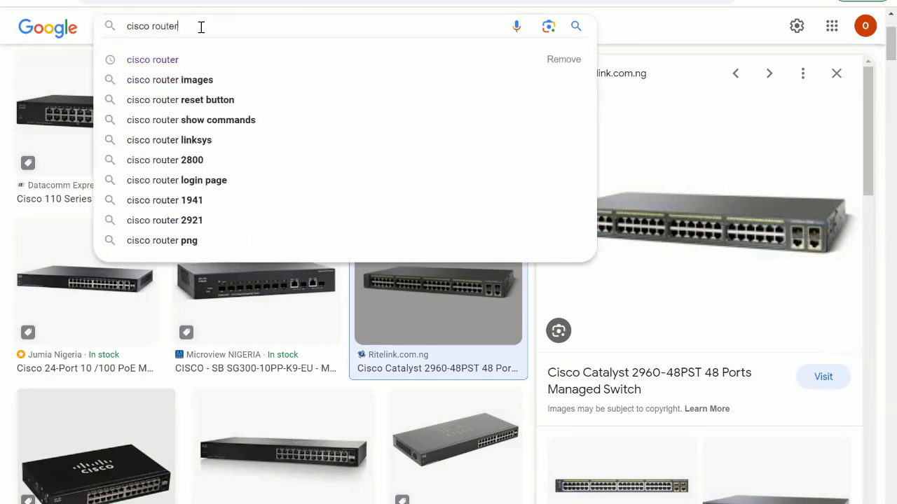
key(Return)
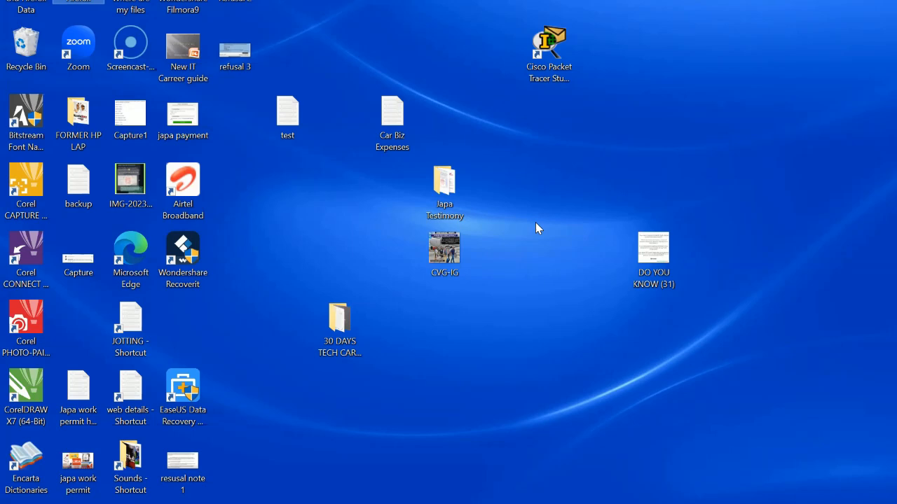
Step: Launch Cisco Packet Tracer Student from the desktop shortcut and maximize its window
click(552, 46)
click(548, 49)
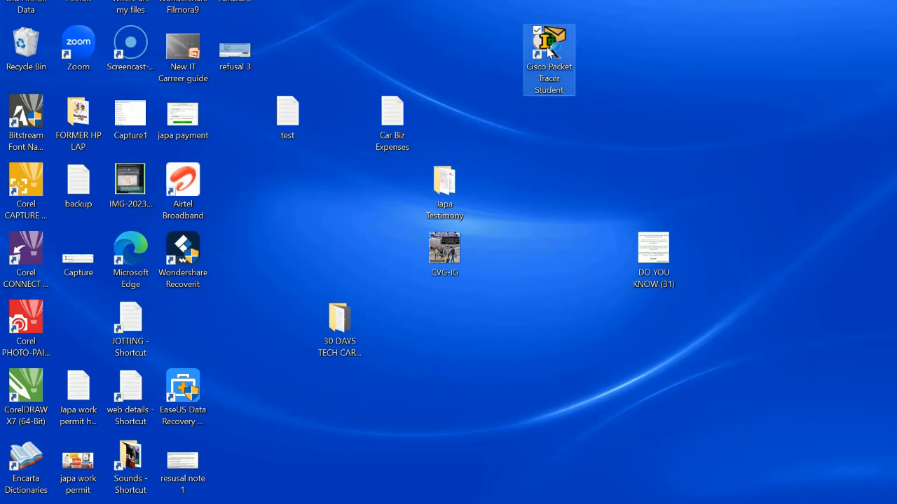
double_click(548, 49)
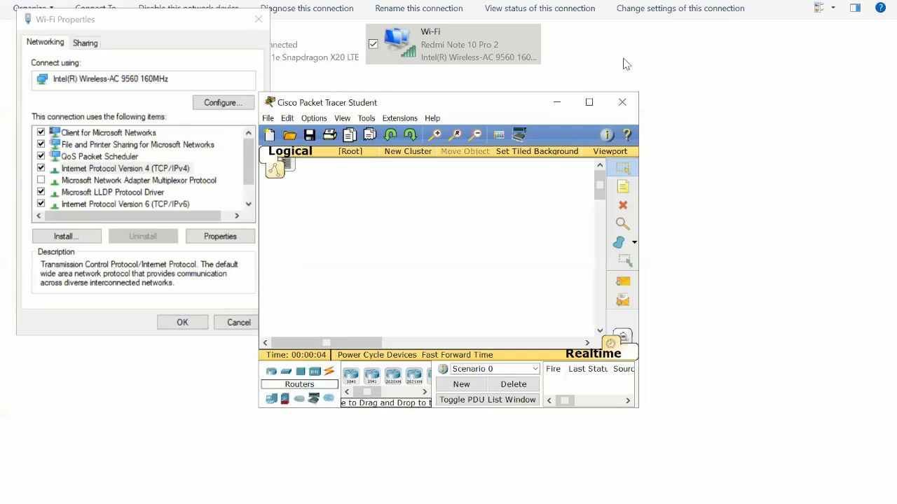
click(588, 102)
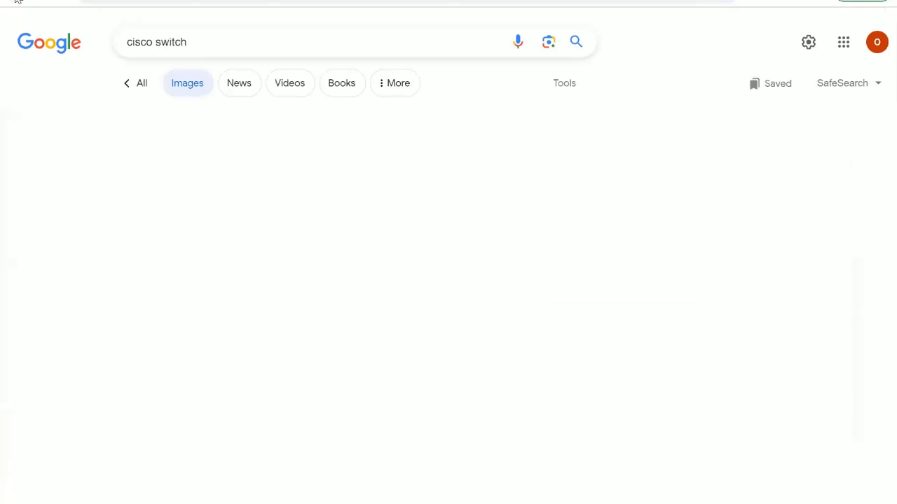
scroll(62, 79, down, 3)
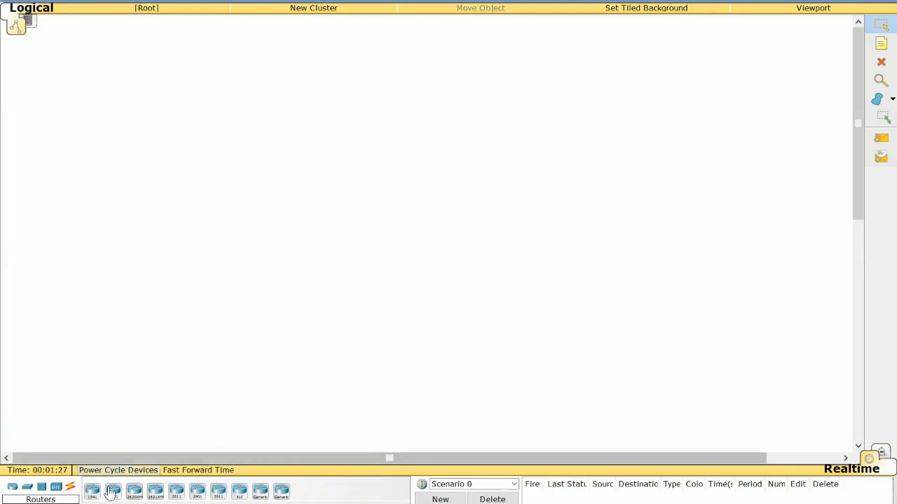
Step: Place two 1941 routers on the logical workspace and arrange them side by side near the top
drag(110, 494, 346, 167)
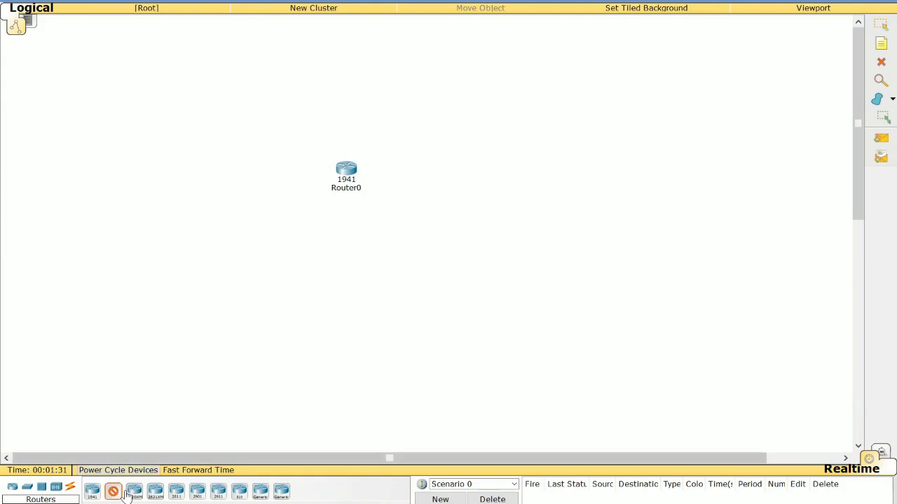
drag(113, 491, 390, 253)
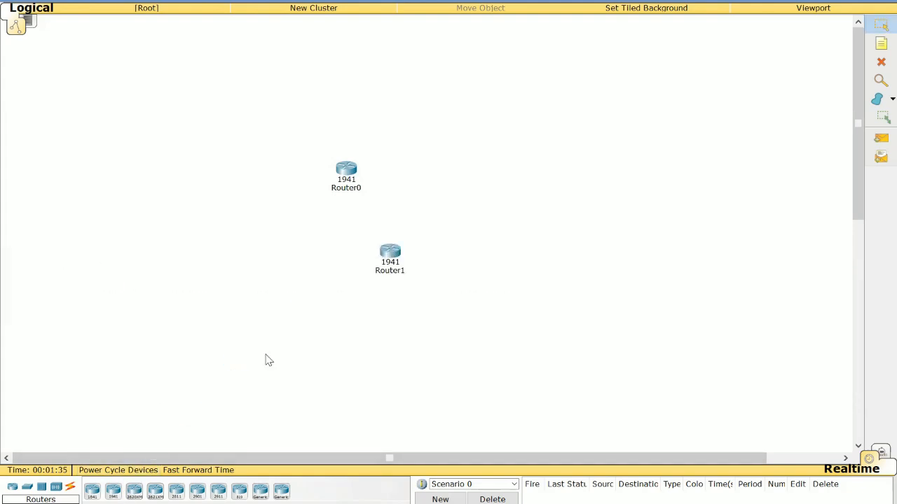
drag(397, 253, 606, 105)
drag(338, 170, 267, 98)
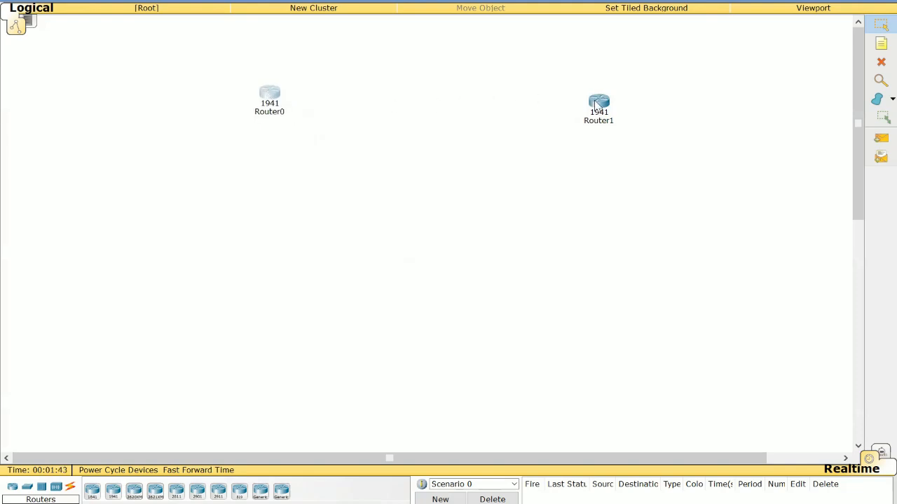
drag(593, 103, 464, 97)
drag(464, 97, 464, 97)
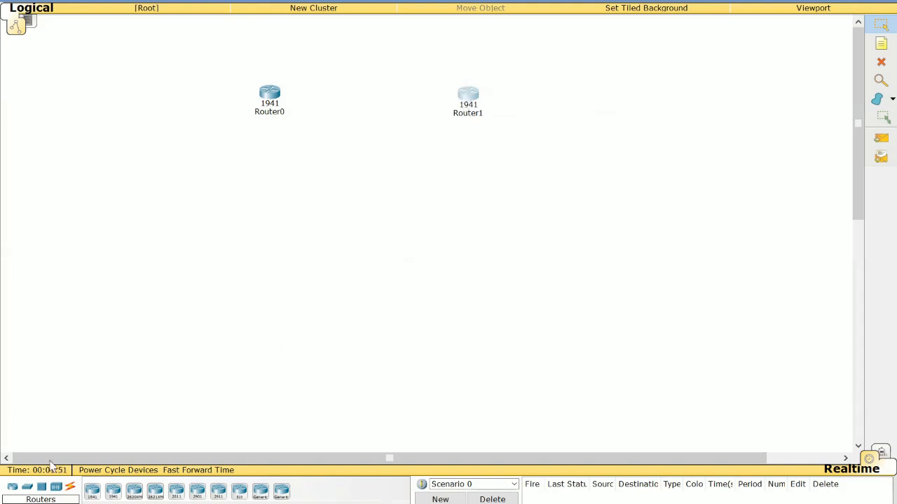
Step: Add a 2960-24TT switch below Router0
click(27, 488)
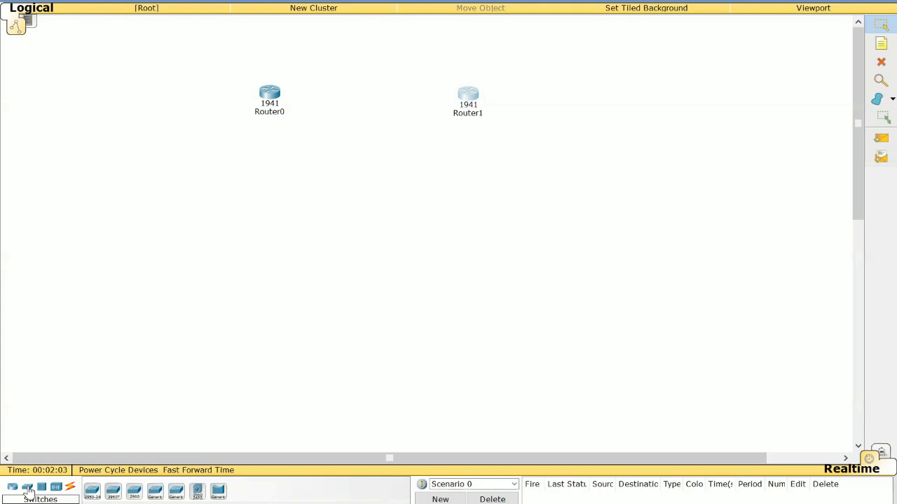
click(134, 495)
click(276, 163)
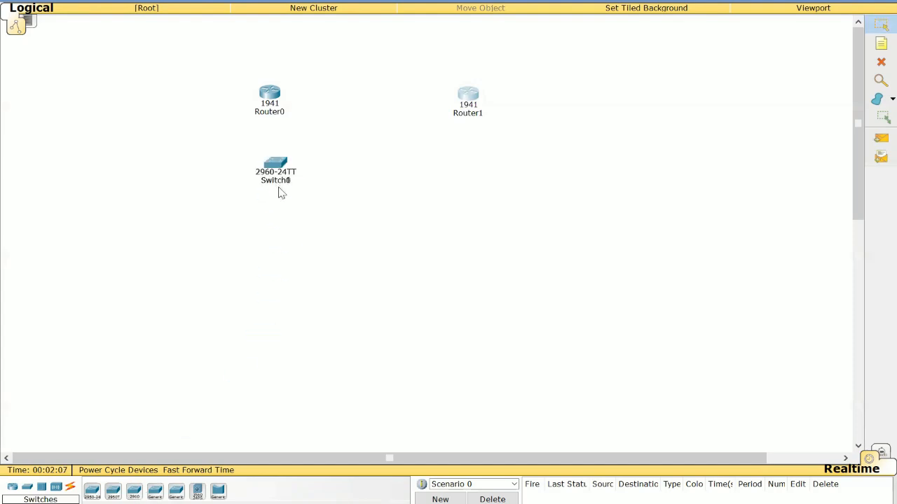
drag(281, 161, 273, 206)
click(354, 210)
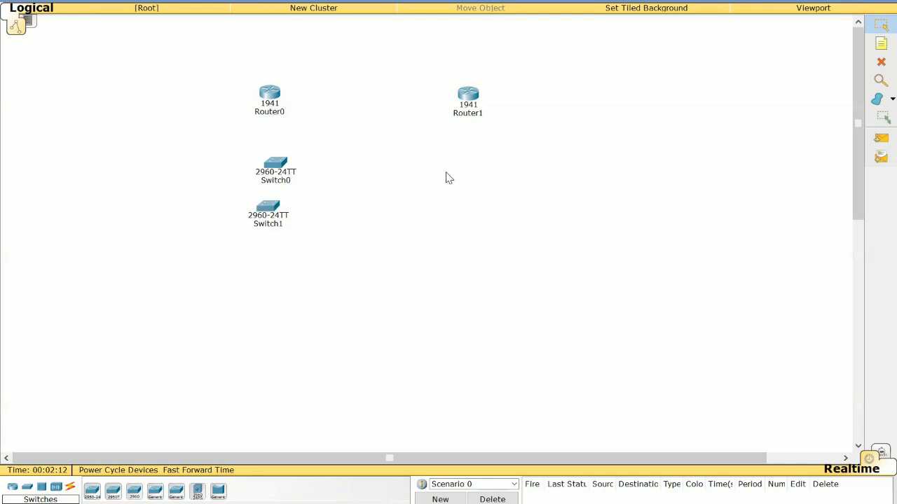
click(880, 63)
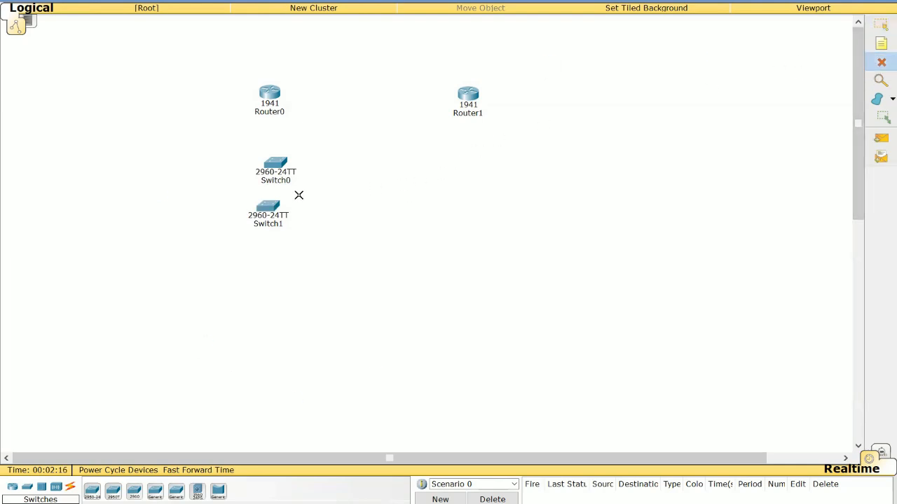
click(268, 210)
click(882, 25)
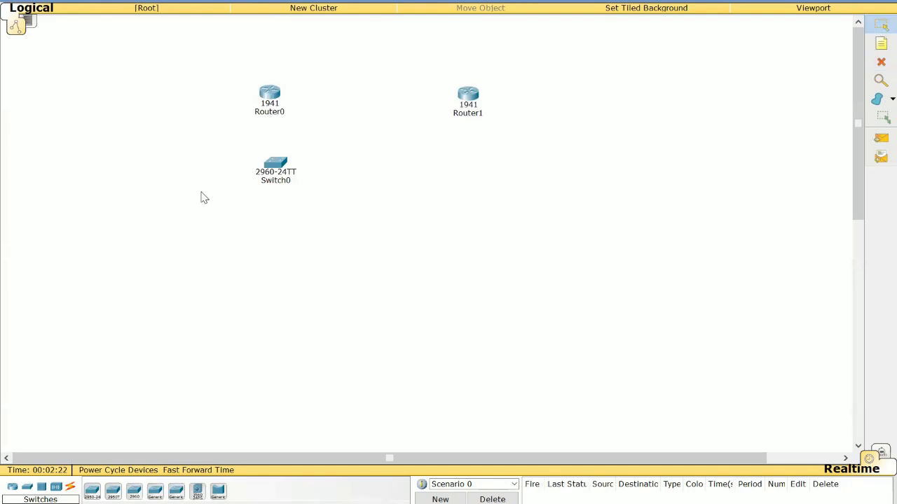
Step: Move the 2960 switch lower toward the centre and add two 2950T-24 switches to its right and far left
drag(284, 172, 369, 261)
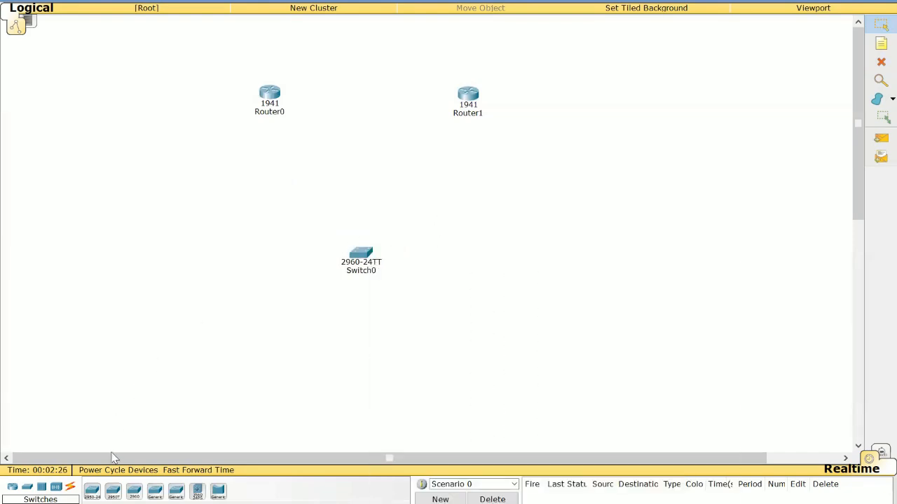
click(114, 494)
click(530, 222)
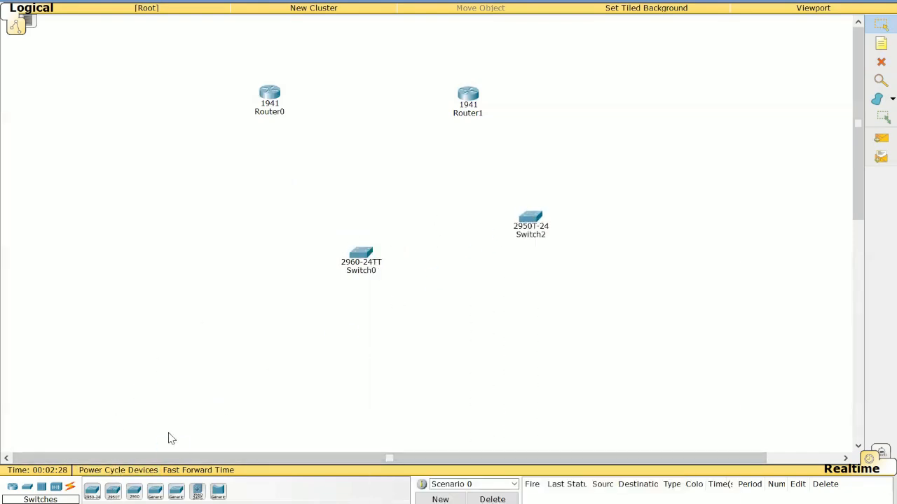
click(112, 494)
click(119, 182)
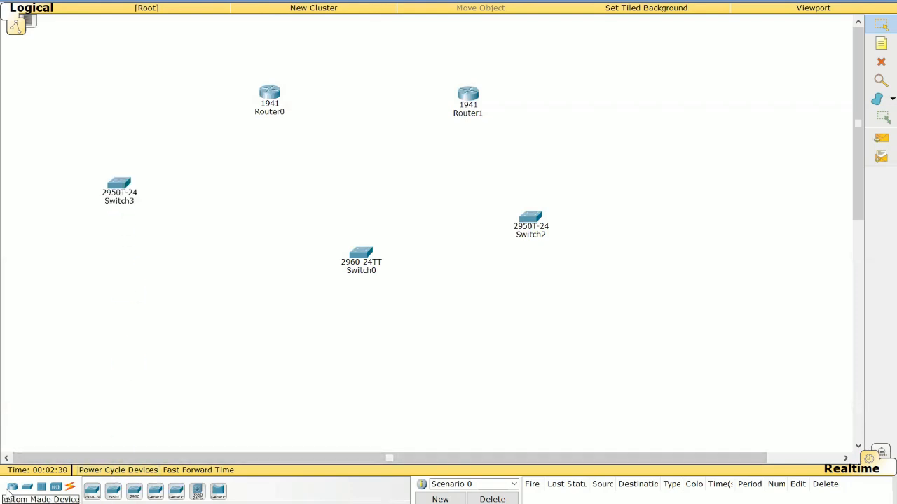
Step: Add two more 1941 routers, one above the 2960 switch and one at the upper right
click(13, 488)
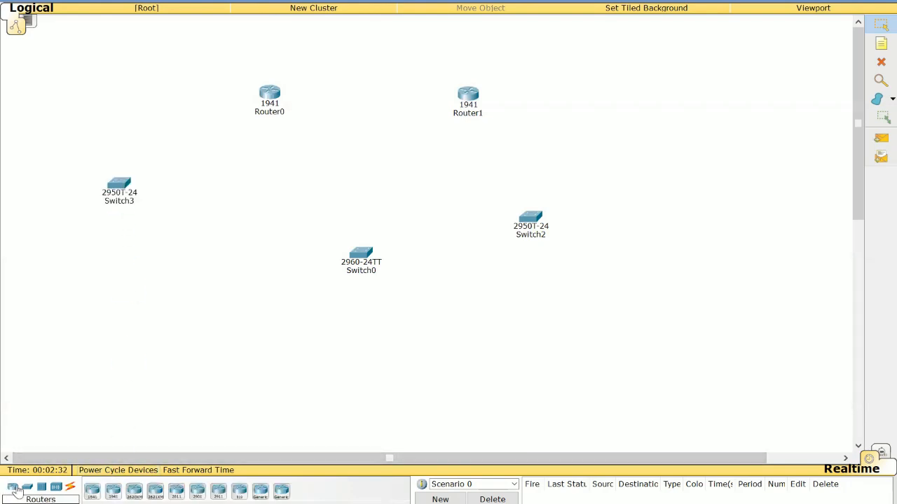
click(92, 491)
click(280, 199)
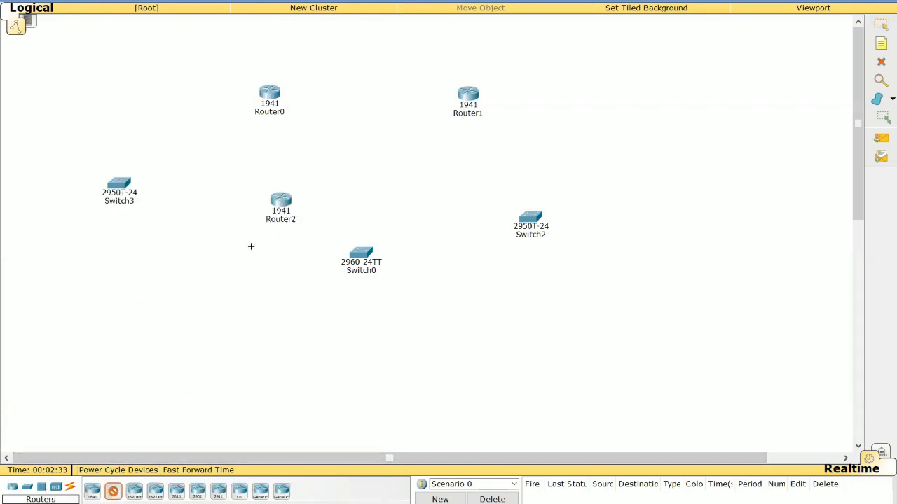
click(285, 203)
drag(294, 217, 646, 136)
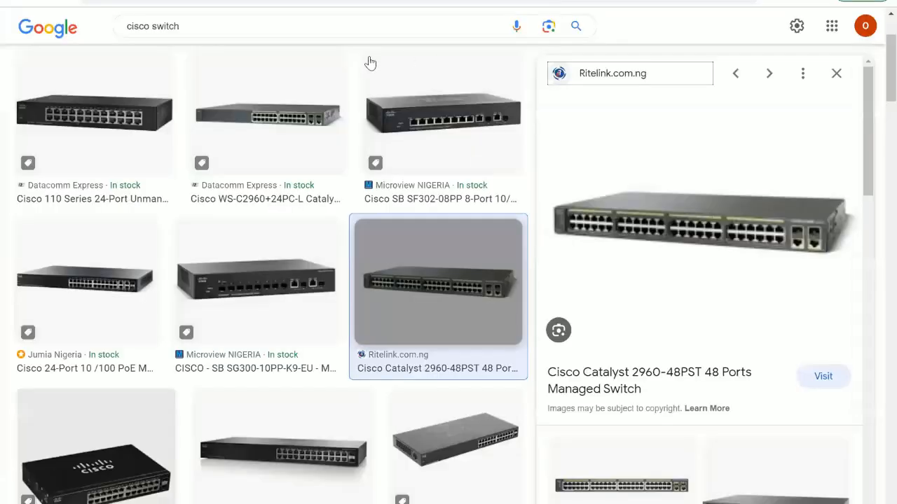
Step: Search images for "cisco 2960 switch"
click(169, 26)
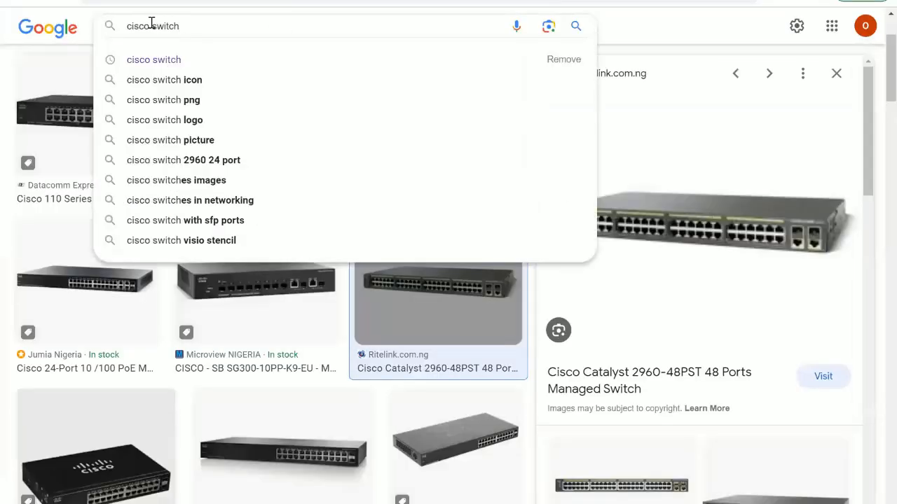
text(2960)
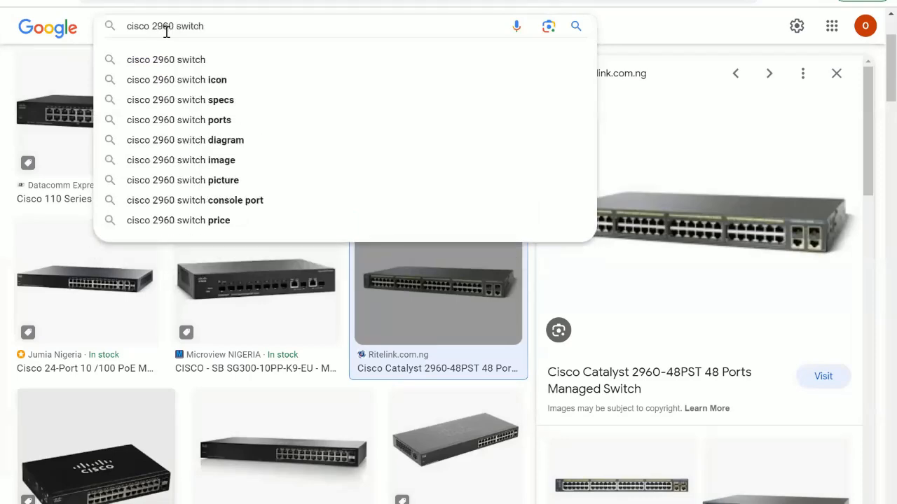
key(Return)
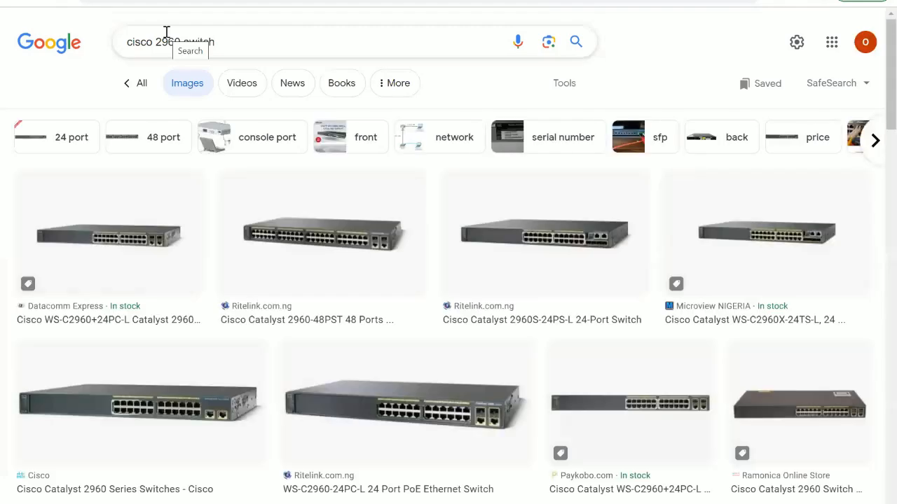
Step: Browse the Cisco 2960 switch image previews and switch back to Packet Tracer
click(330, 245)
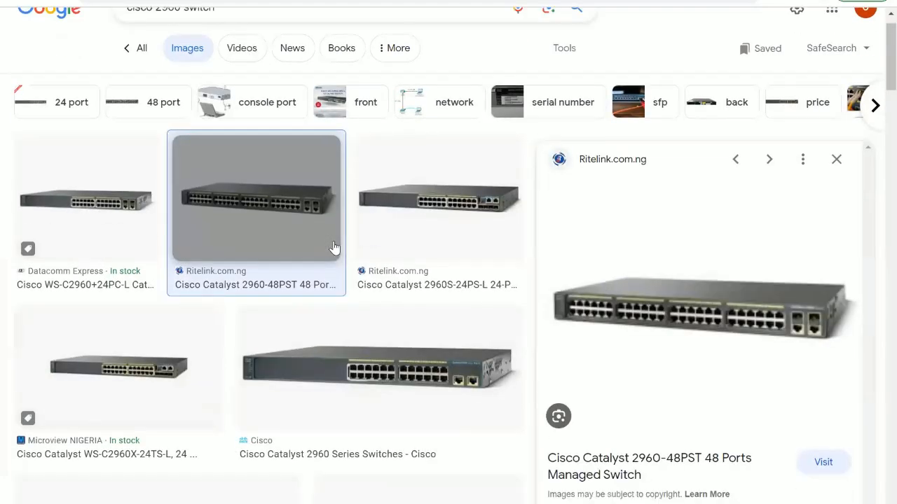
scroll(334, 248, down, 2)
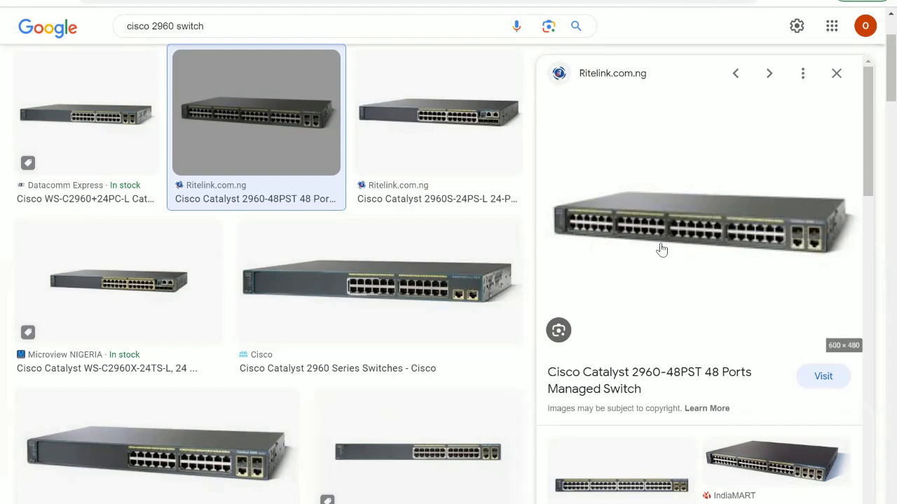
click(440, 266)
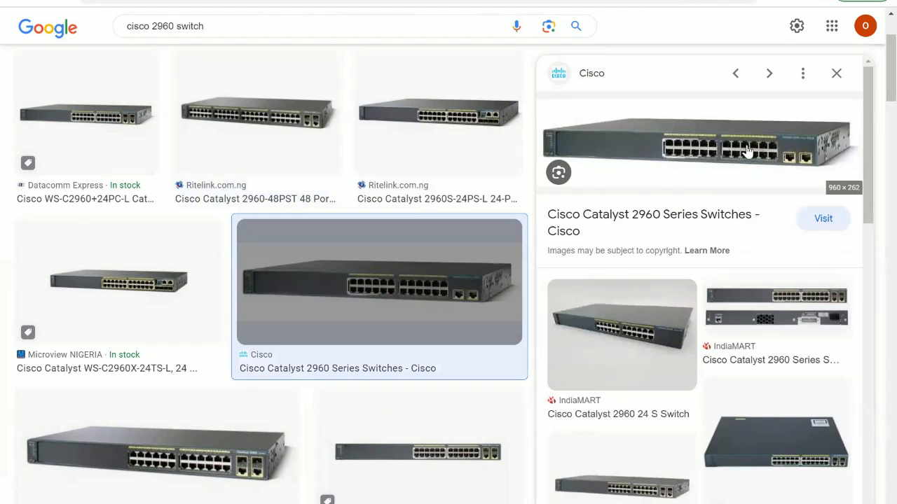
click(276, 128)
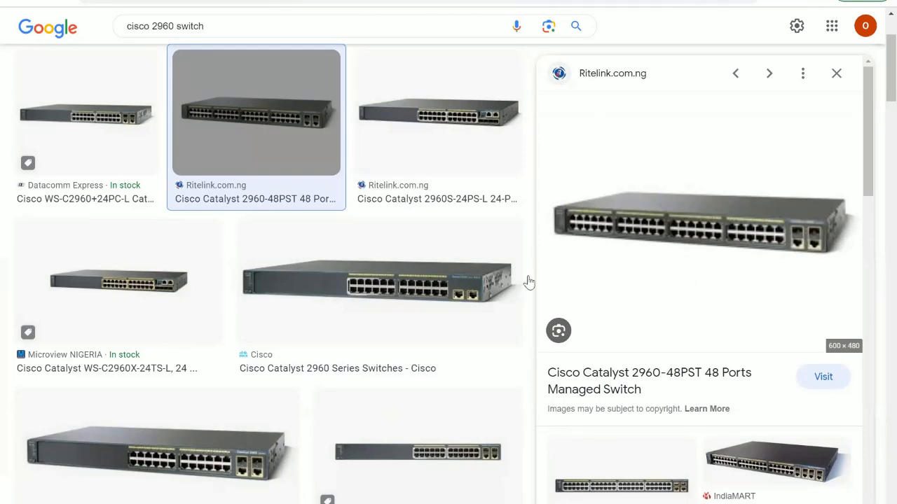
click(407, 283)
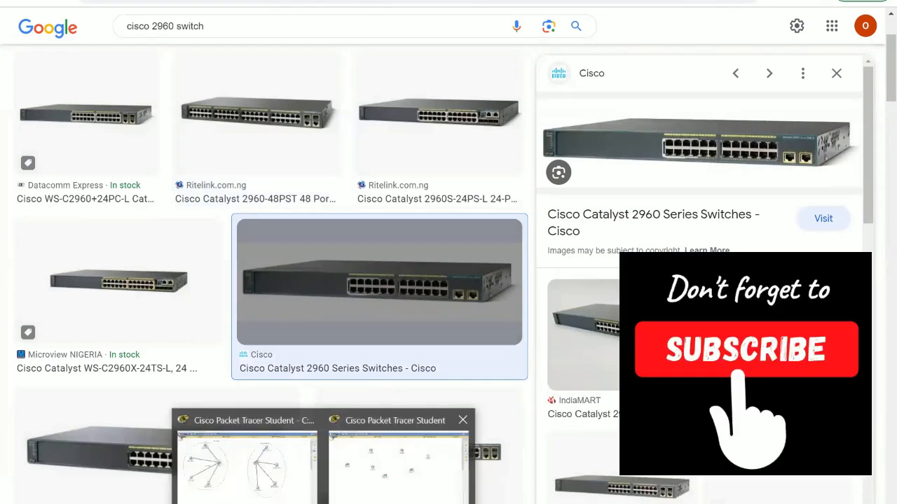
click(352, 484)
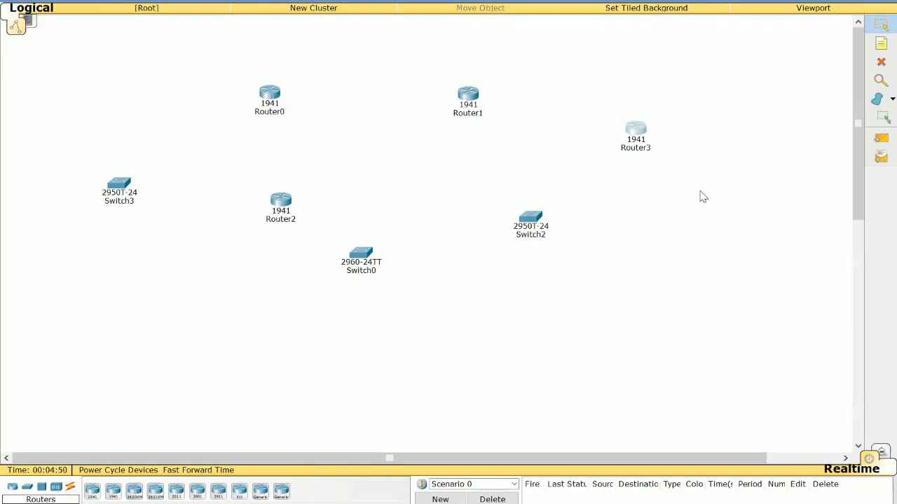
Step: Open Router1's device window, maximize it, and inspect its physical device view
click(469, 102)
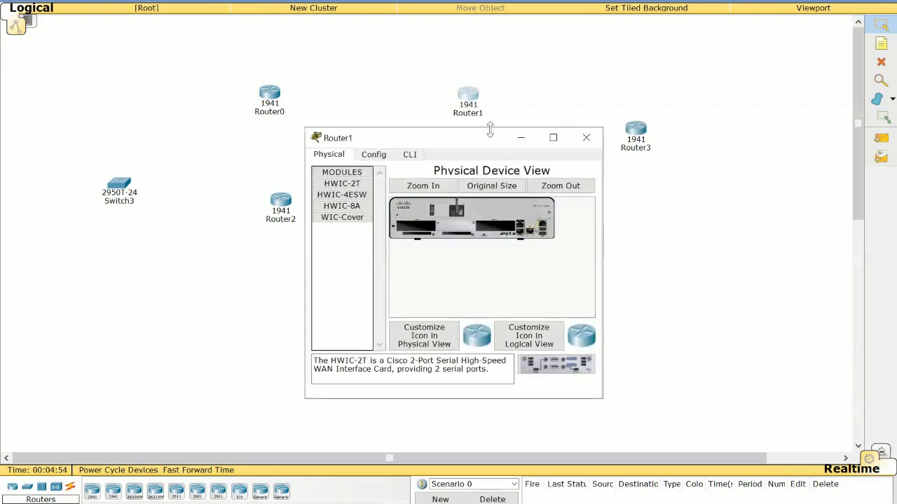
click(586, 138)
drag(532, 50, 416, 120)
drag(524, 68, 425, 137)
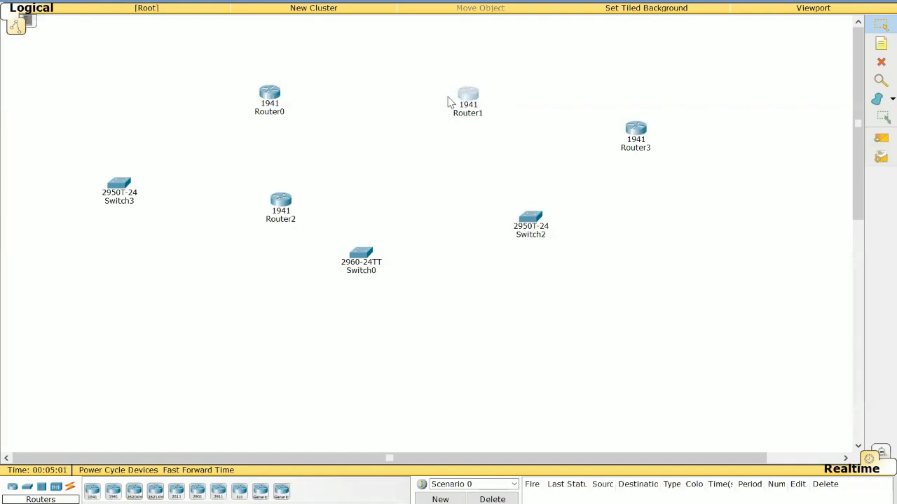
double_click(468, 100)
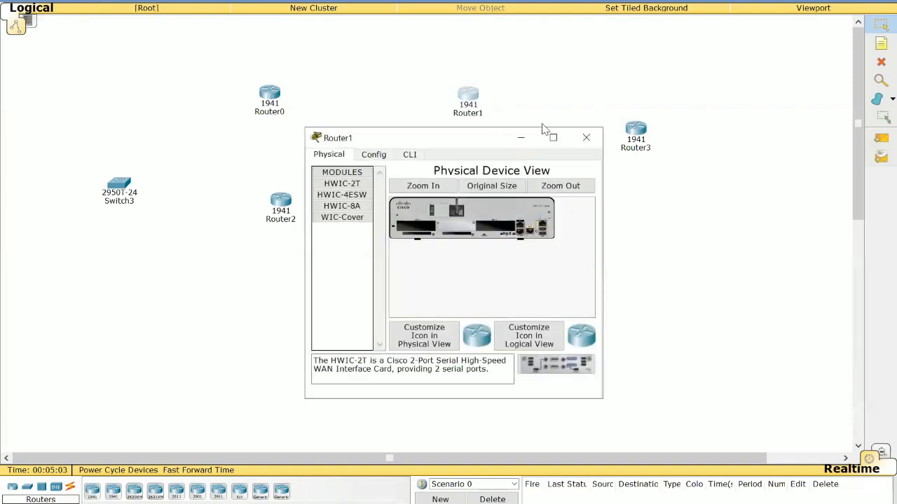
click(552, 138)
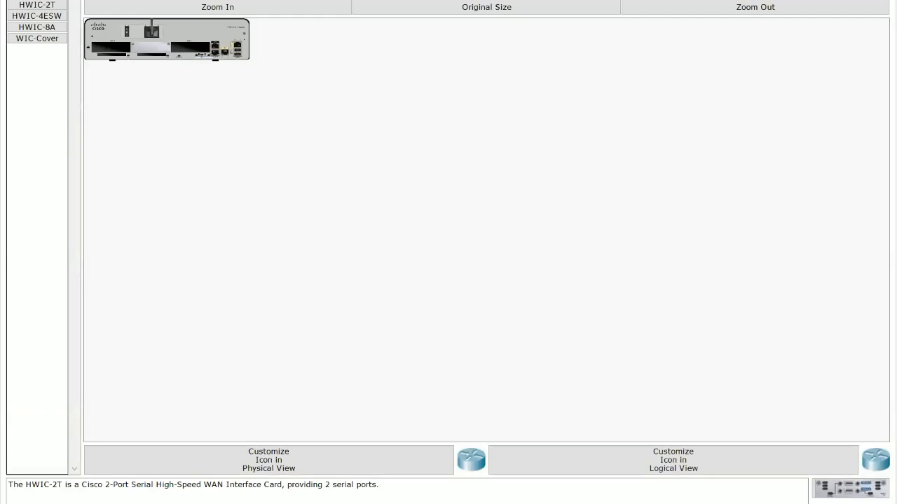
click(38, 0)
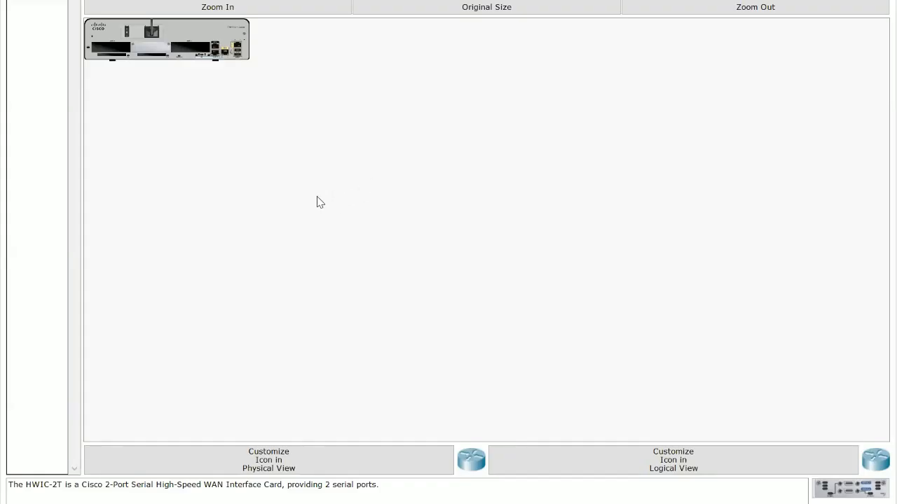
click(128, 33)
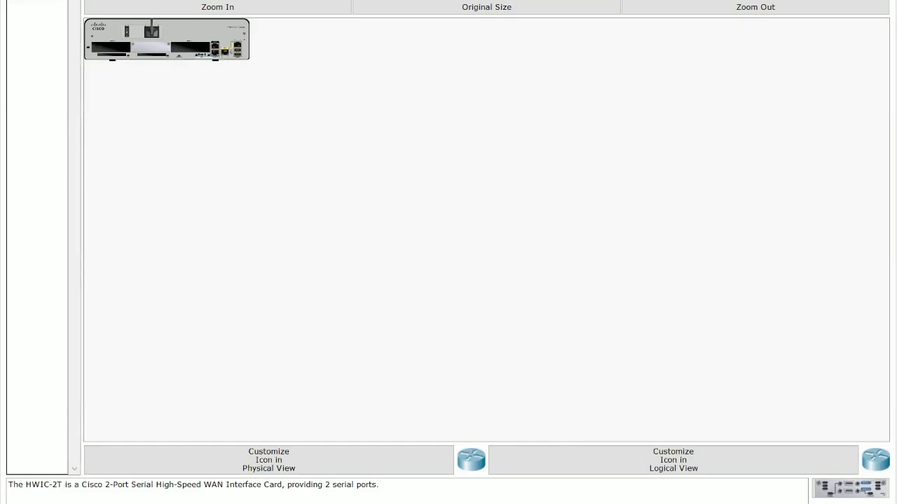
Step: Reopen Router1's device window and maximize it
click(465, 99)
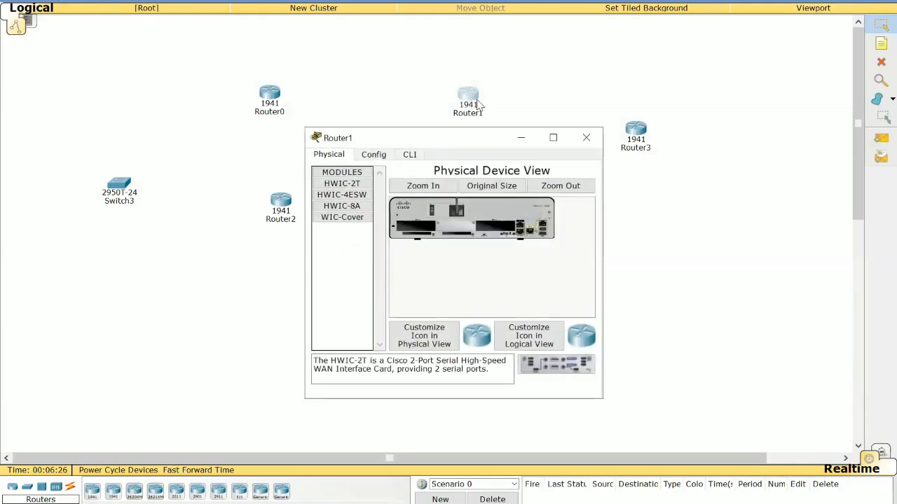
click(587, 138)
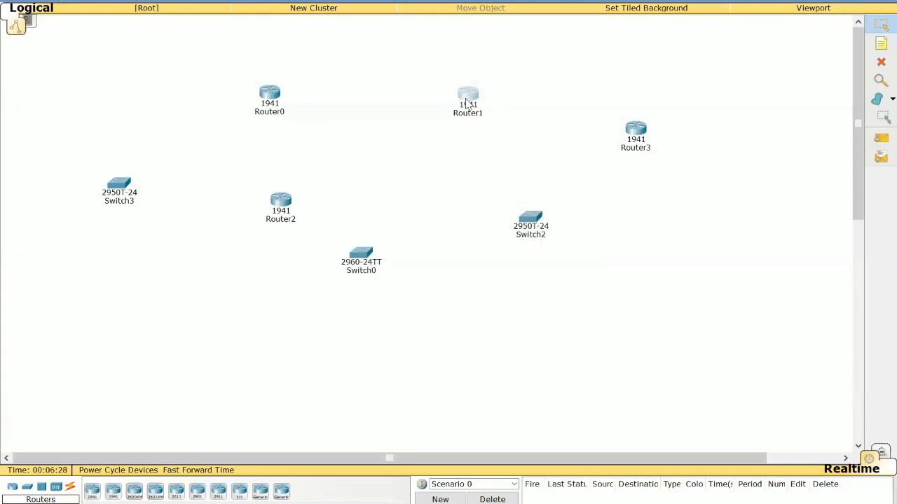
click(468, 99)
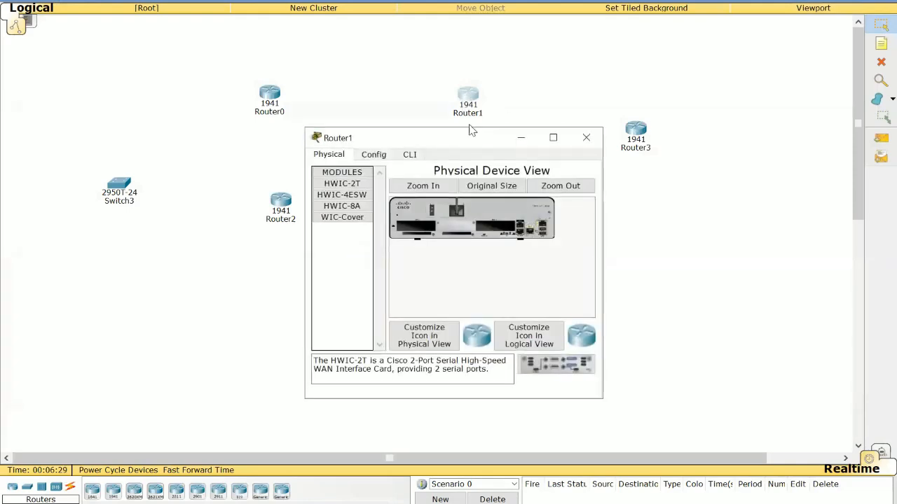
click(553, 137)
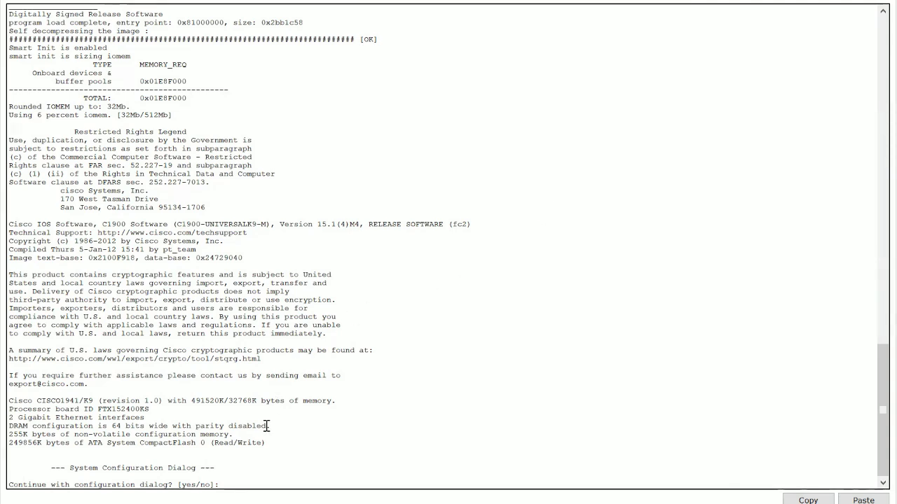
Step: Select and read through the router's boot output in the CLI
drag(266, 426, 201, 225)
scroll(241, 218, up, 5)
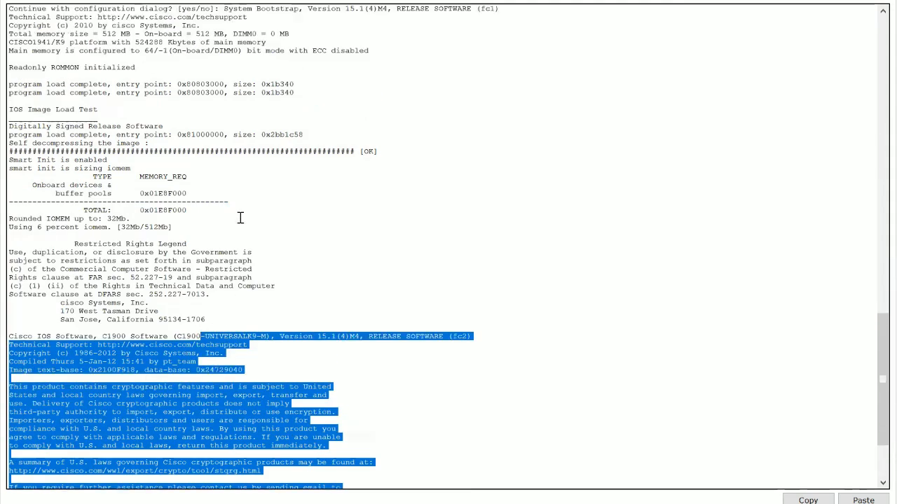
scroll(240, 218, up, 3)
scroll(240, 218, down, 7)
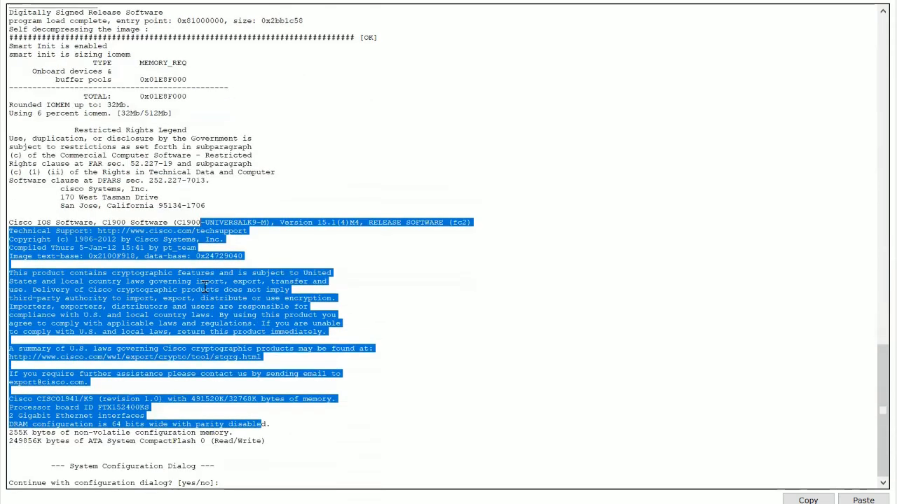
Step: Answer n to the initial configuration dialog and start the session to reach the Router> prompt
click(230, 482)
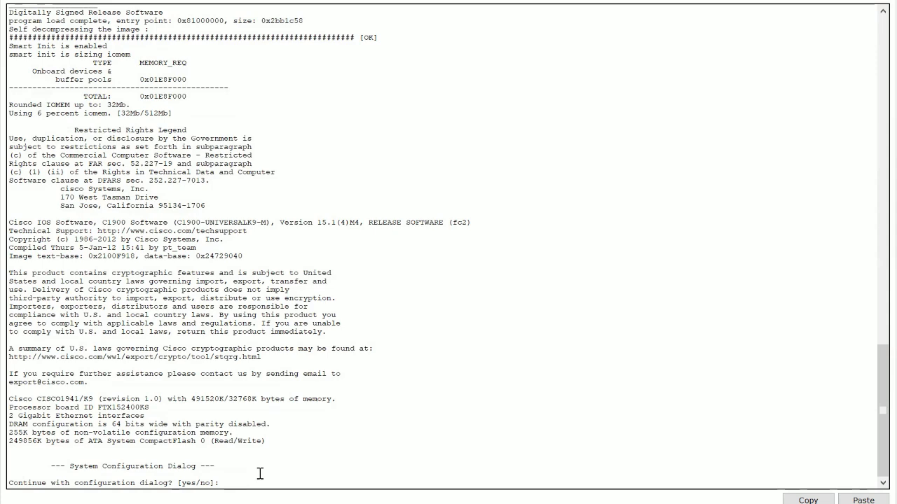
text(no)
key(Return)
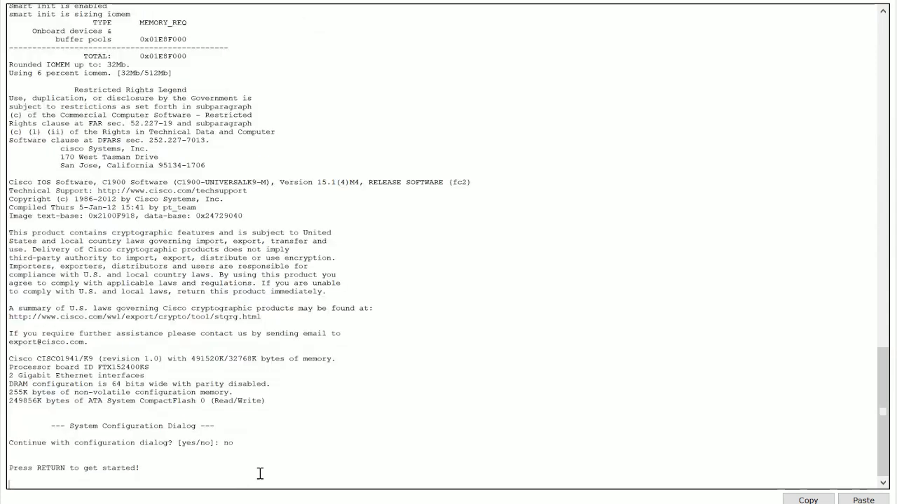
key(Return)
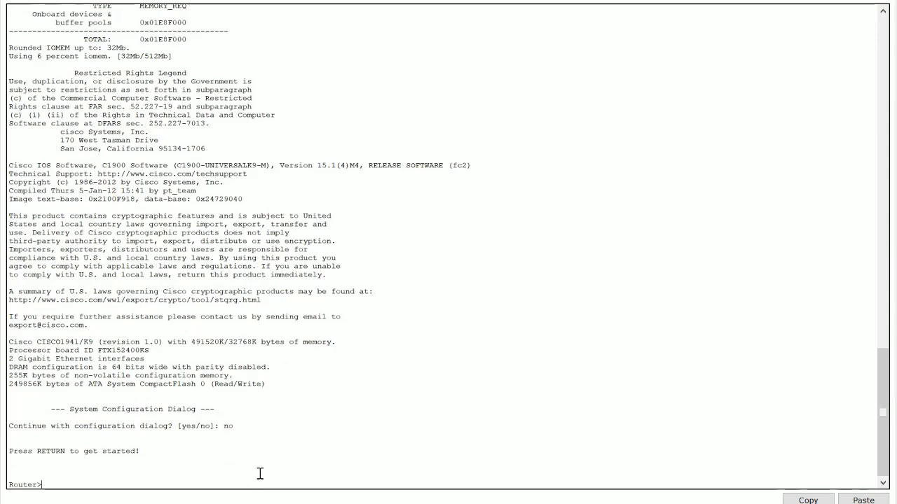
key(Return)
key(Return)
key(Return)
key(Return)
key(Return)
key(Return)
key(Return)
key(Return)
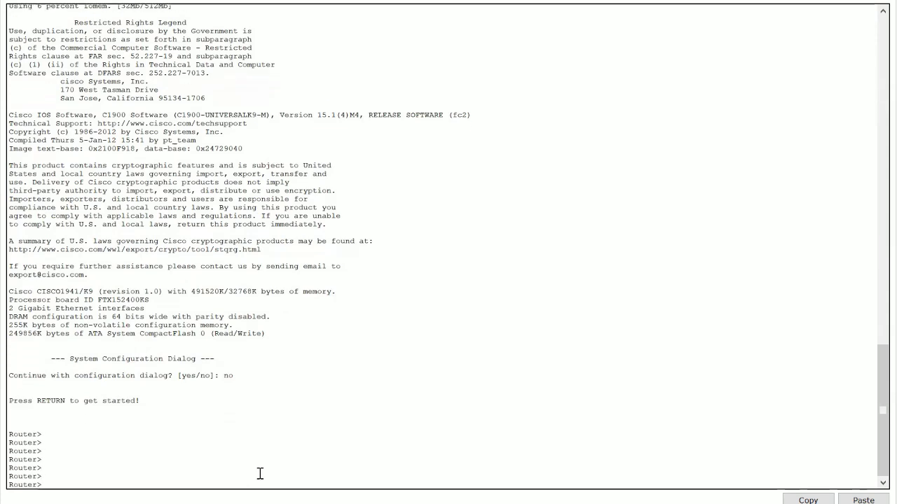
drag(42, 417, 9, 416)
click(25, 426)
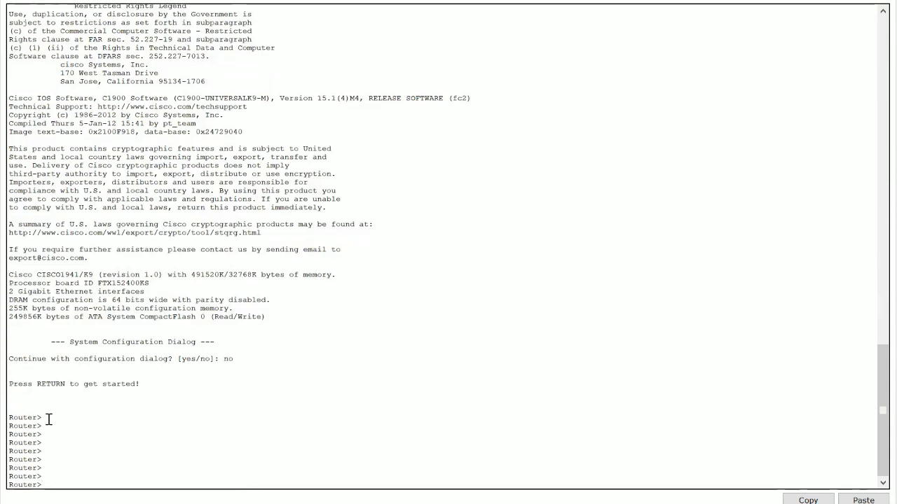
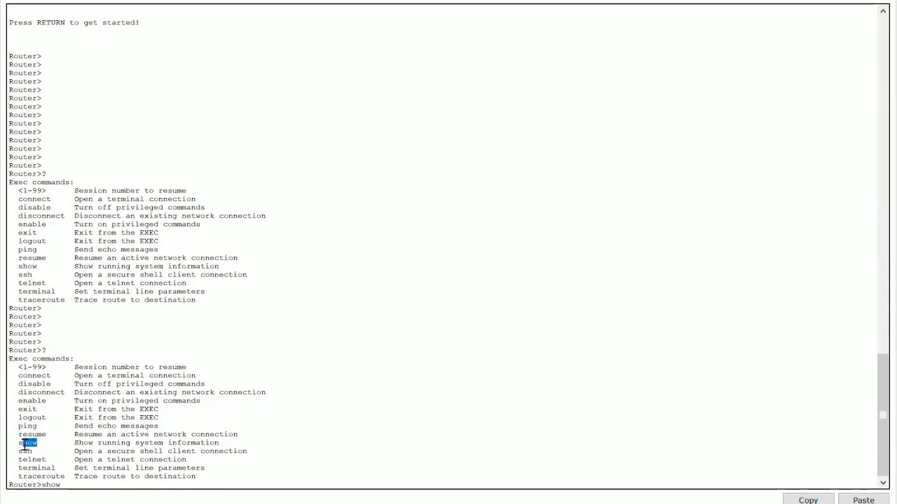
Step: Highlight the user EXEC command list and list the show command's options with show ?
drag(19, 367, 60, 442)
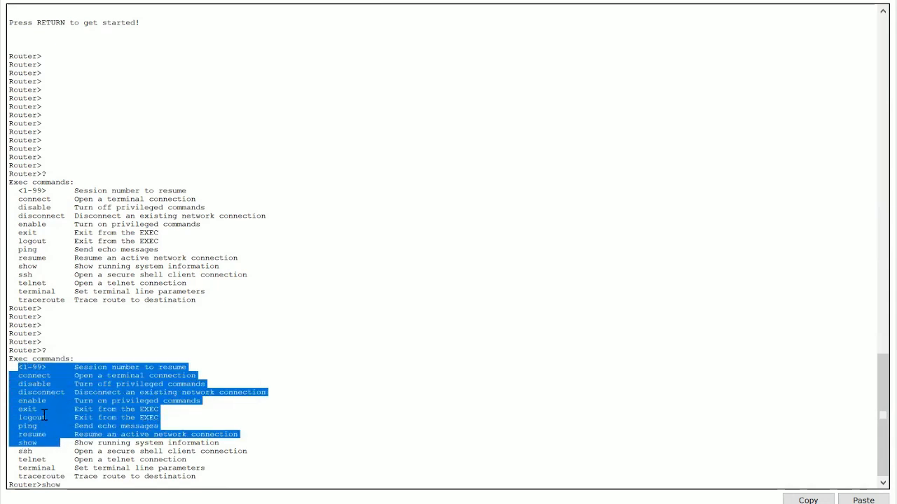
click(79, 481)
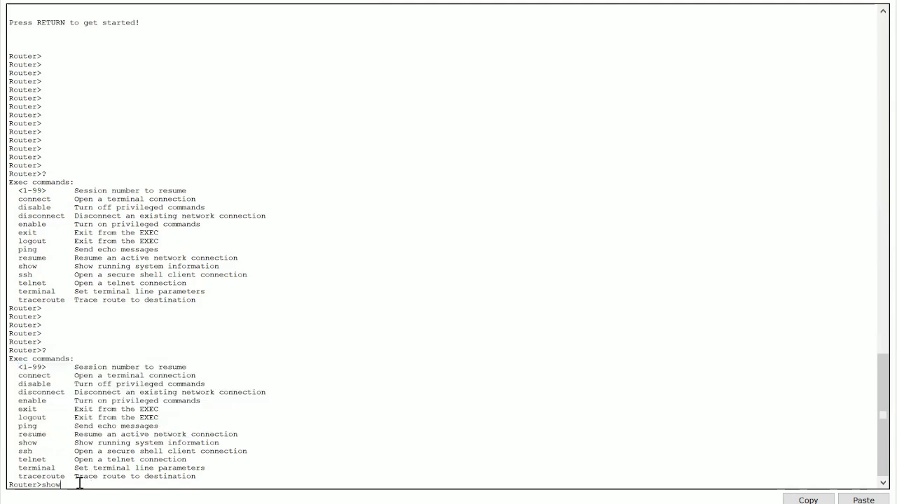
drag(18, 376, 10, 443)
click(44, 442)
click(111, 481)
text(?)
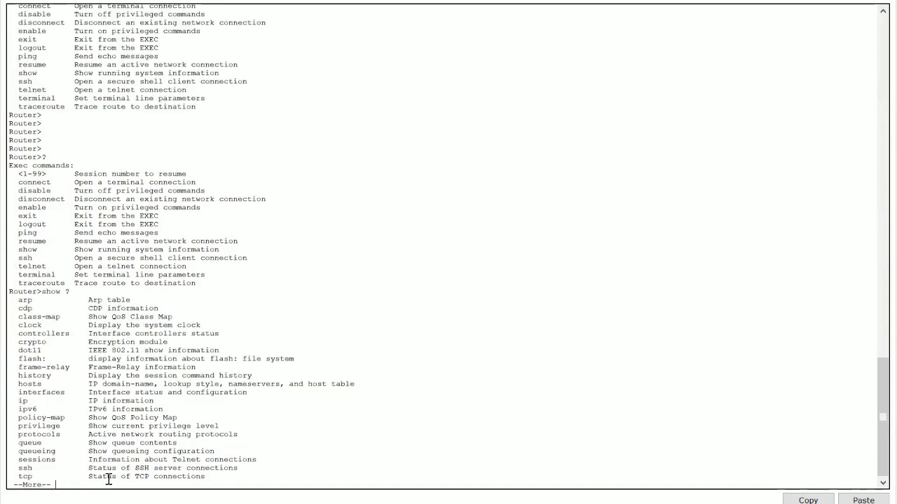
key(space)
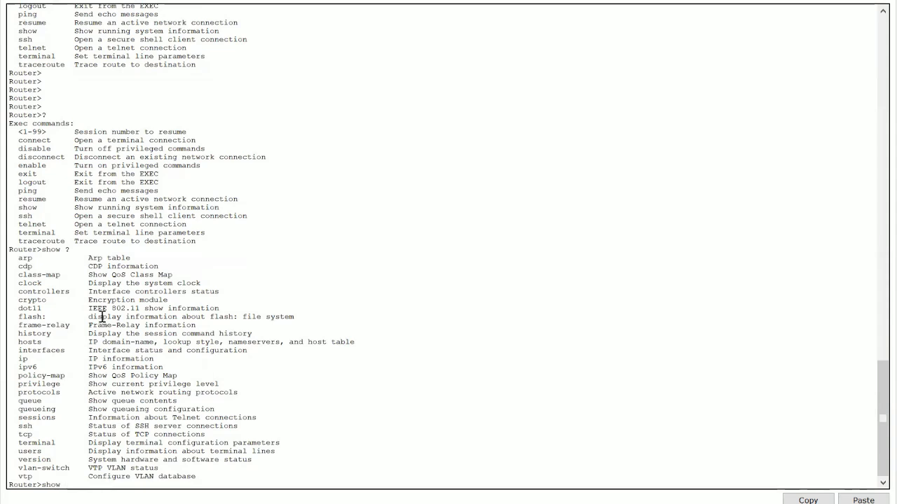
Step: Run show version and page through the router's version output
text(version)
key(Return)
key(space)
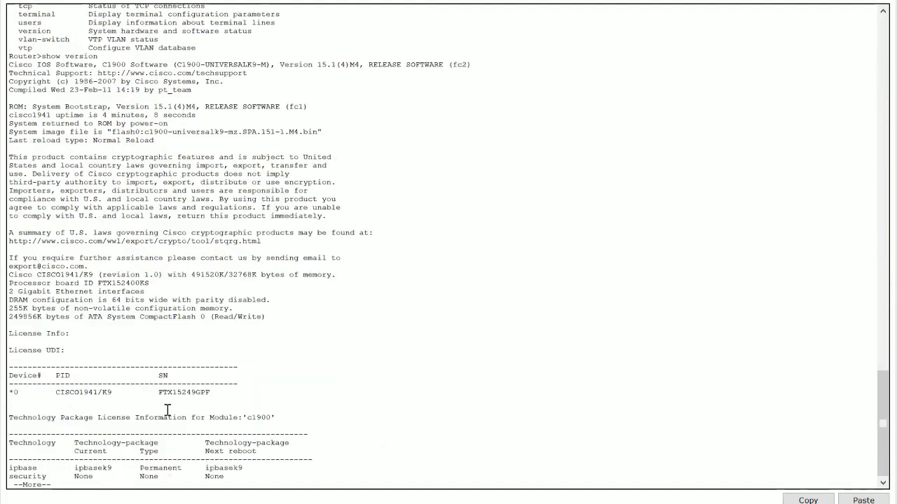
key(space)
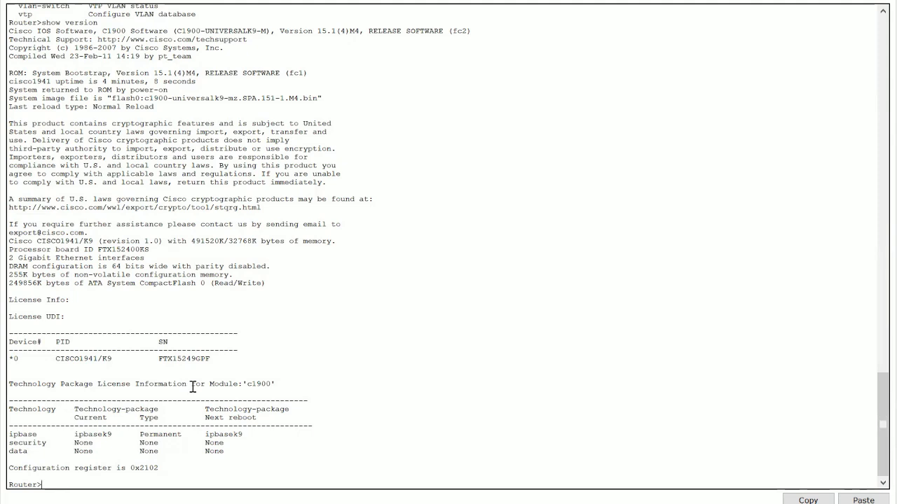
Step: Highlight the module, technology package and PID entries in the version output, then add blank prompt lines
drag(272, 385, 248, 383)
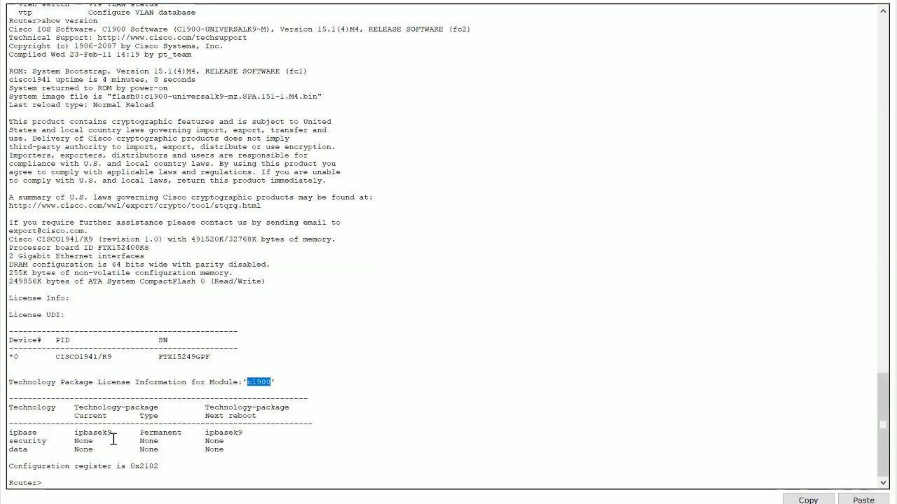
click(109, 422)
drag(120, 432, 71, 435)
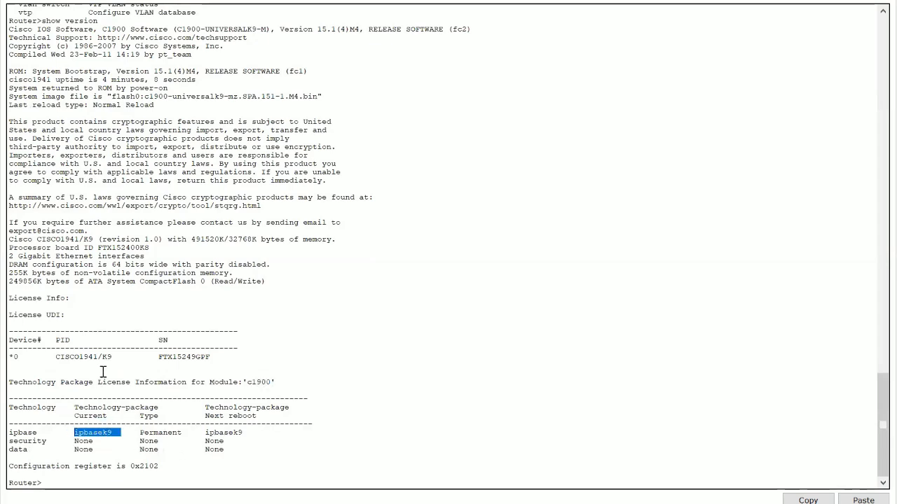
drag(117, 358, 52, 359)
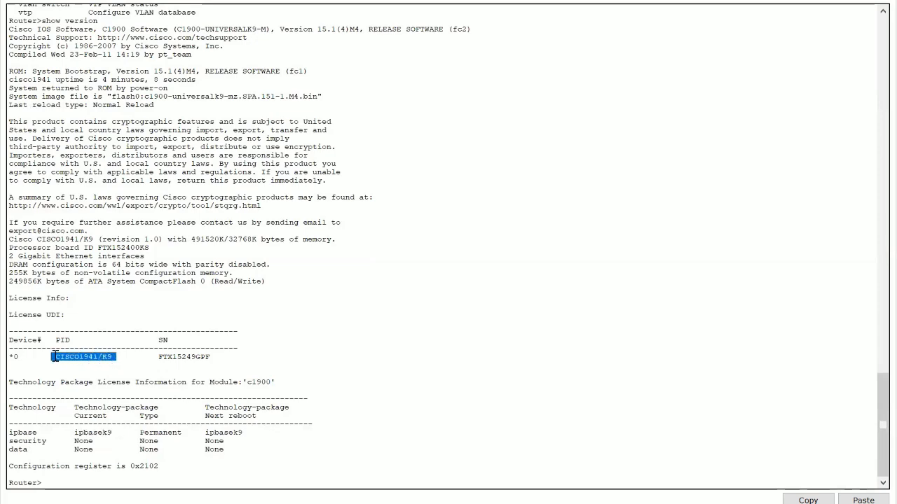
click(287, 323)
key(Return)
key(Return)
key(Return)
key(Return)
key(Return)
key(Return)
key(Return)
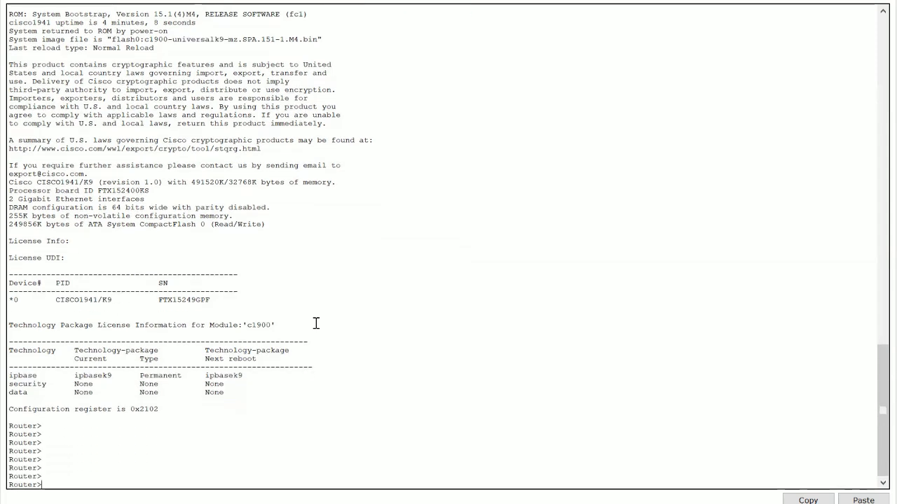
key(Return)
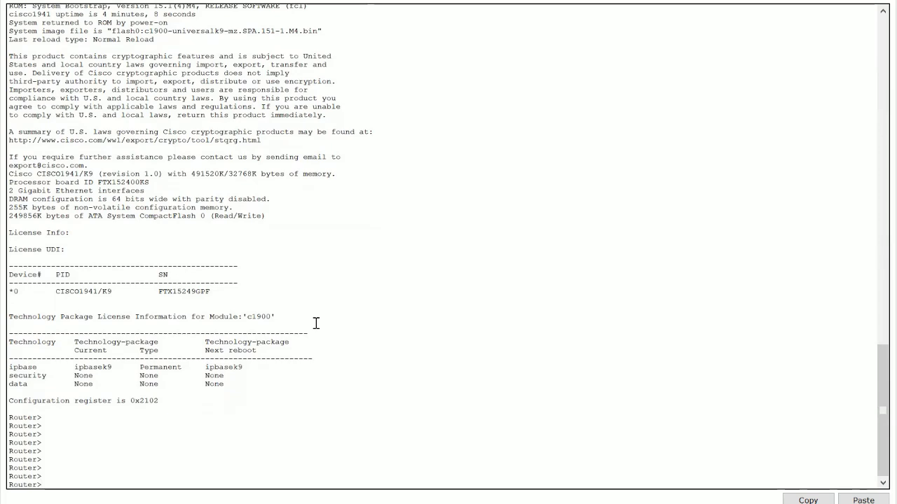
key(Return)
key(Return)
key(Return)
key(Return)
key(Return)
key(Return)
key(Return)
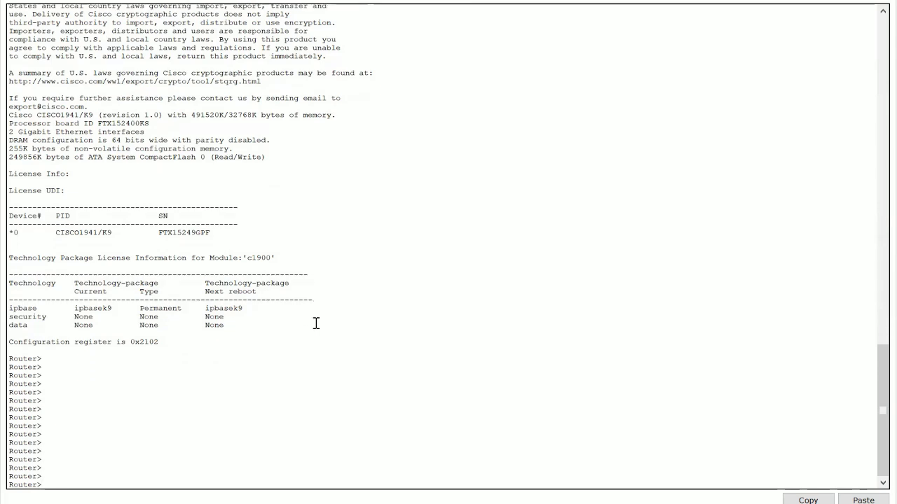
Step: Try to run the enable command, mistyped as enble, and scroll back to its output
text(enble)
key(Return)
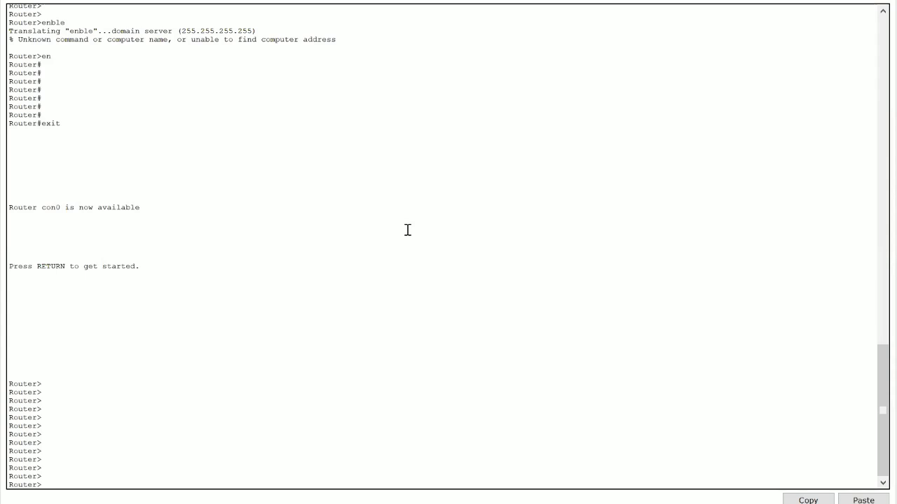
scroll(403, 227, up, 2)
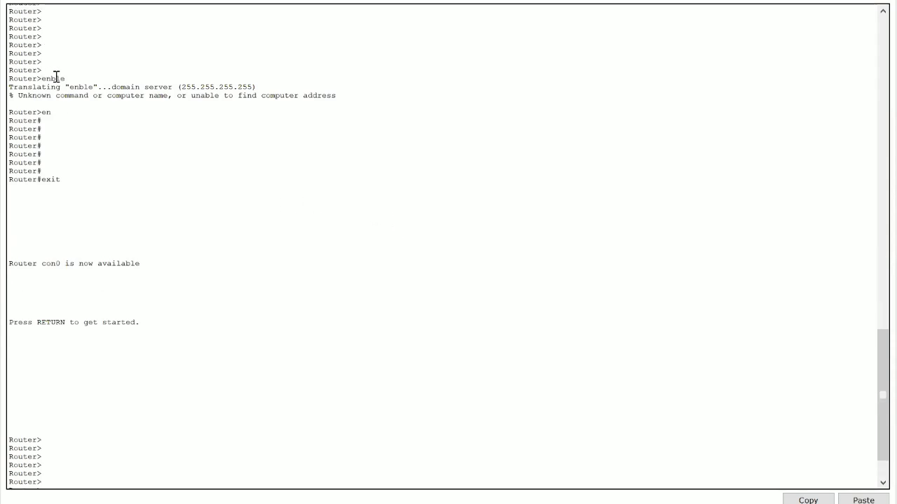
drag(337, 96, 257, 88)
drag(73, 87, 78, 86)
click(46, 80)
scroll(90, 431, down, 2)
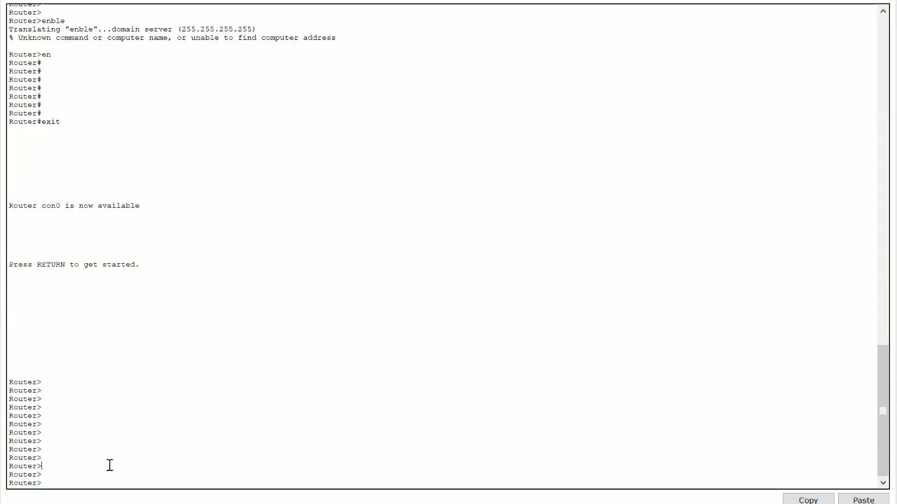
Step: Enter privileged EXEC mode with the enable command
text(enable)
key(Return)
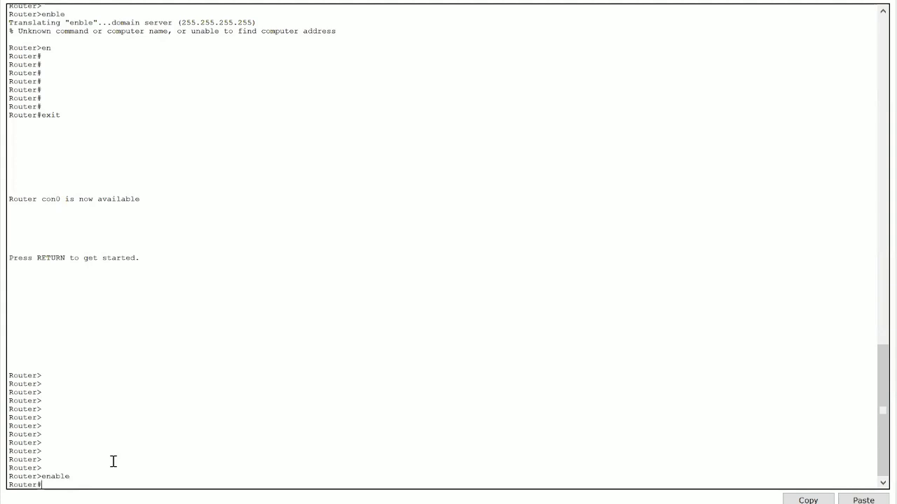
key(Return)
key(Return)
key(Return)
key(Return)
key(Return)
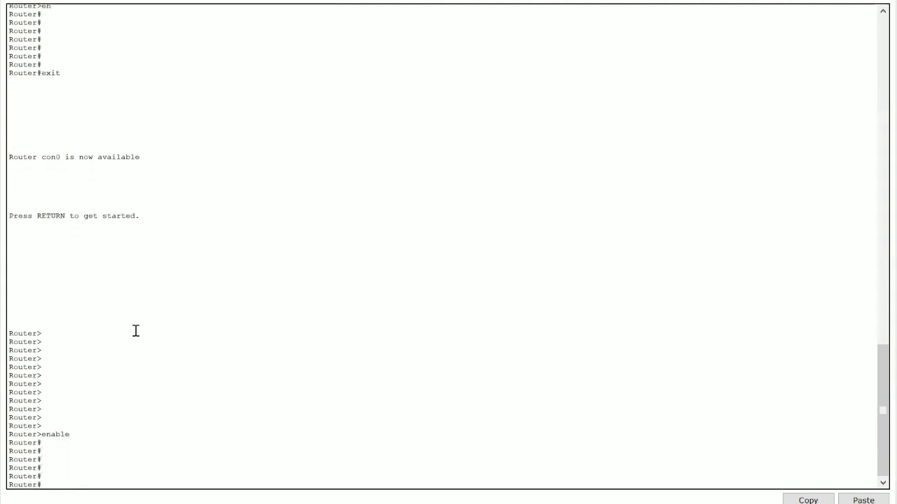
double_click(46, 333)
click(40, 335)
drag(42, 443, 41, 441)
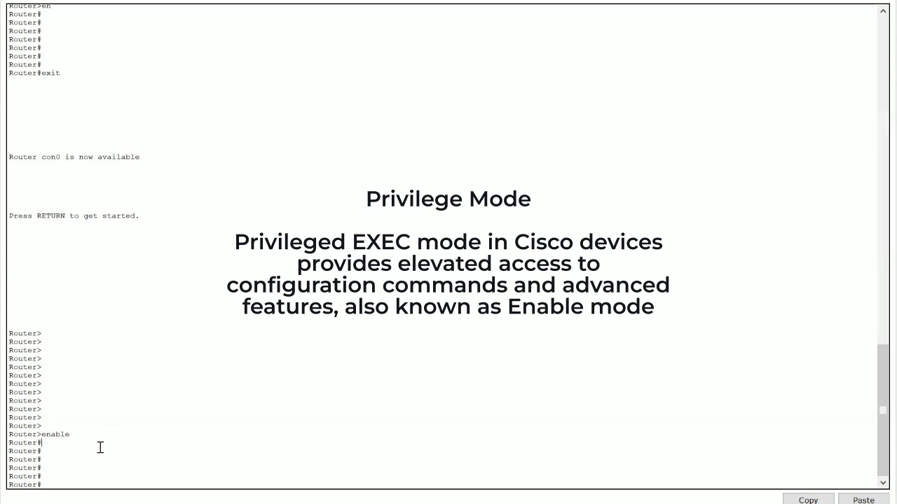
Step: List the privileged EXEC commands with ? and highlight part of the list
key(Return)
key(Return)
key(Return)
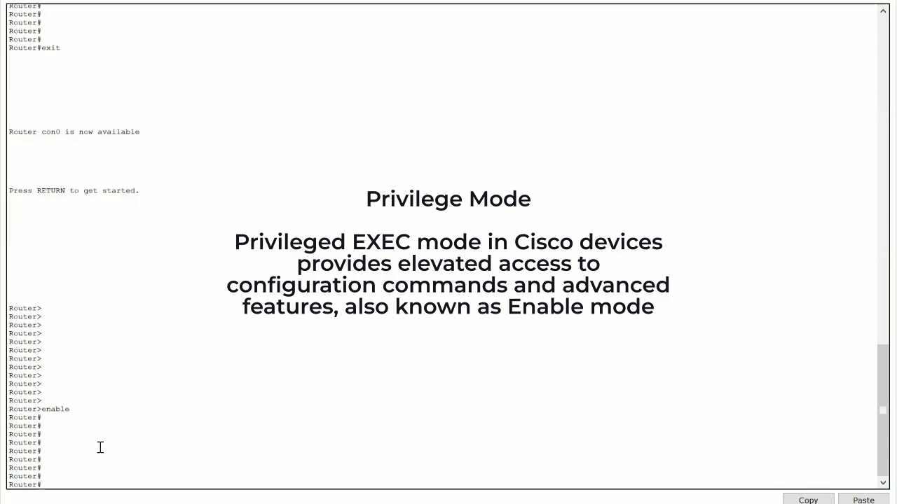
key(Return)
key(Return)
key(Return)
key(Return)
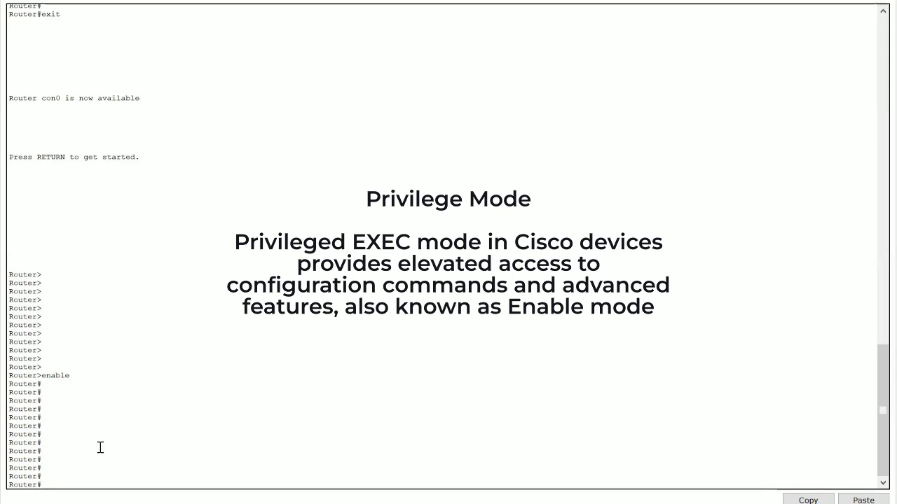
text(?)
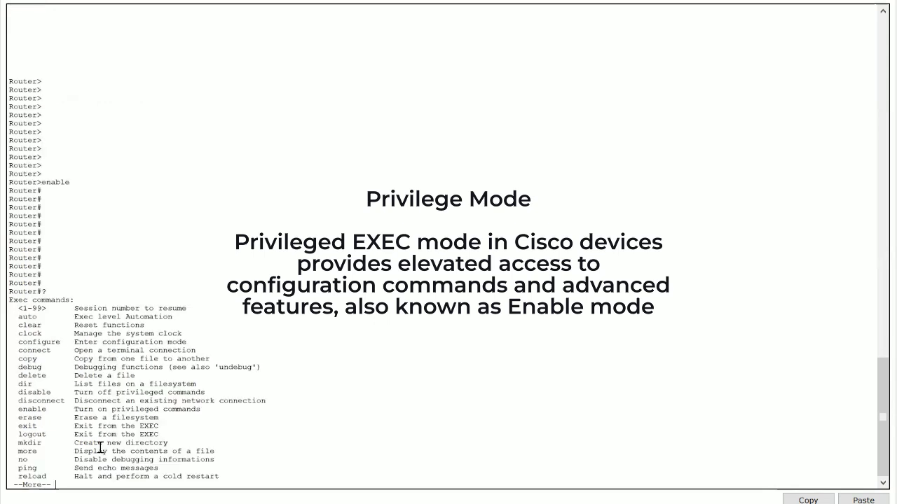
key(space)
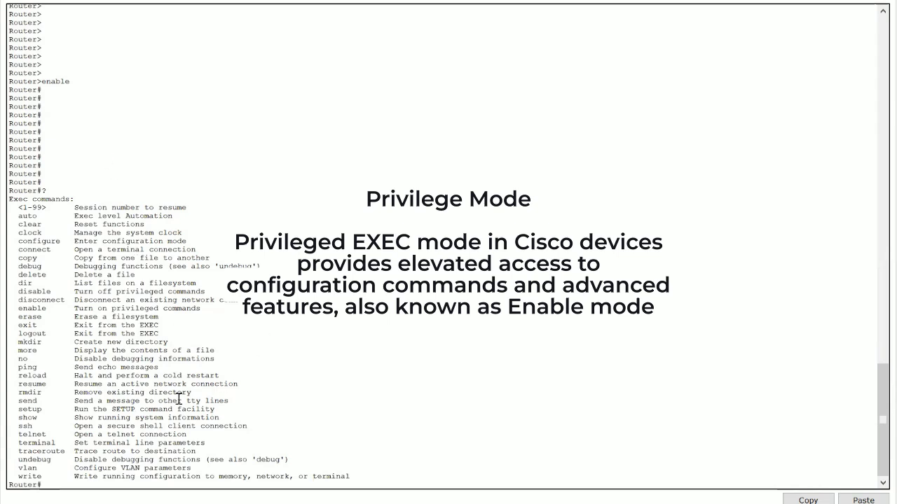
drag(71, 207, 226, 393)
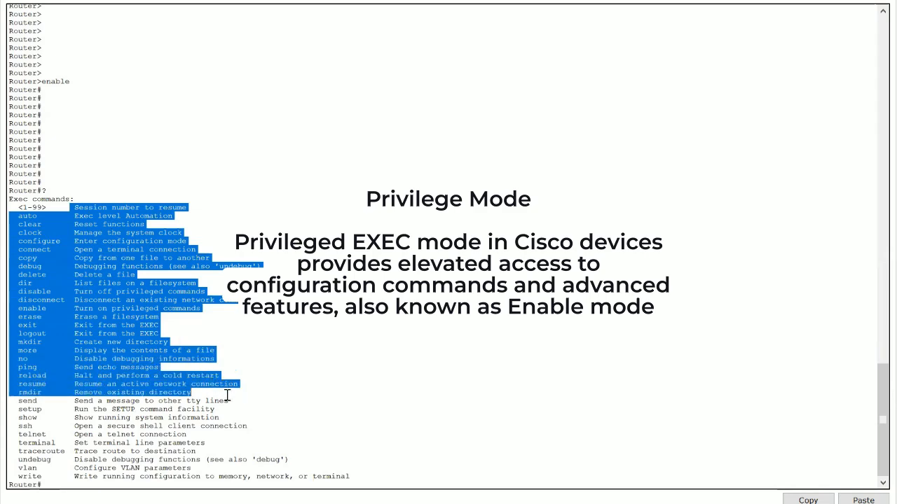
click(133, 480)
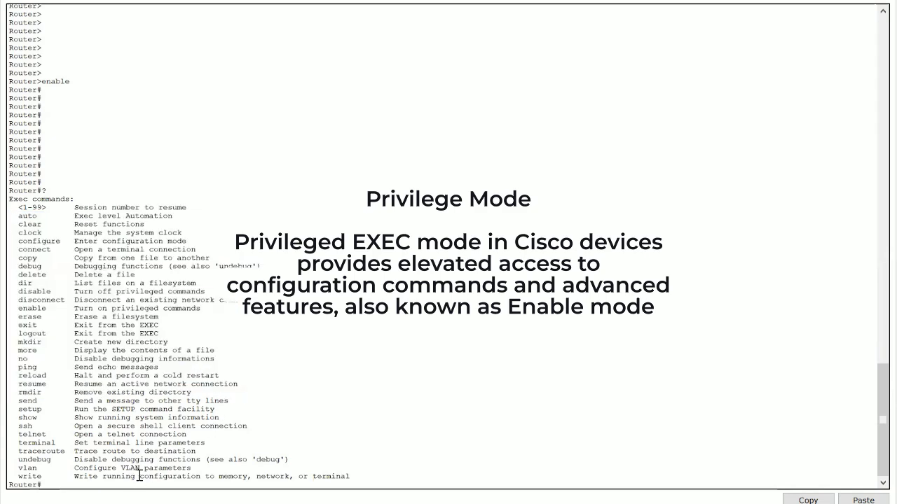
Step: Display the running configuration by completing show run to show running-config and paging through it
key(Return)
key(Return)
key(Return)
key(Return)
key(Return)
key(Return)
key(Return)
key(Return)
key(Return)
key(Return)
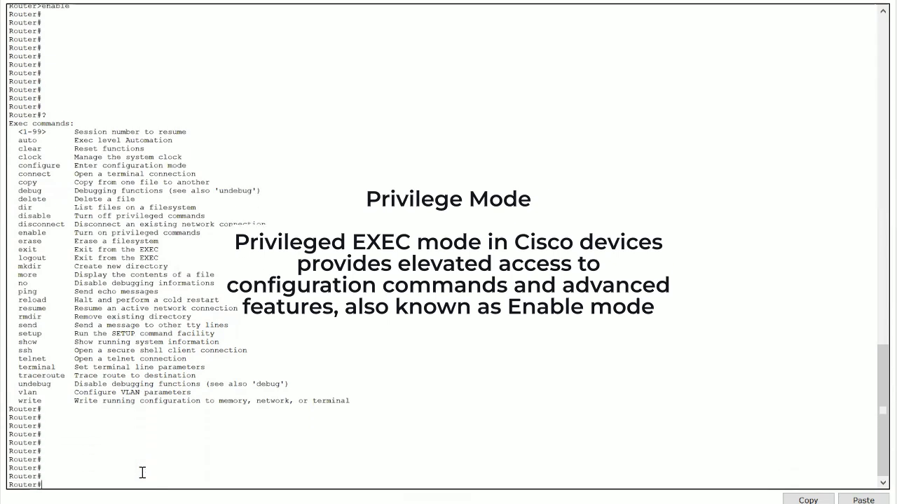
text(show run)
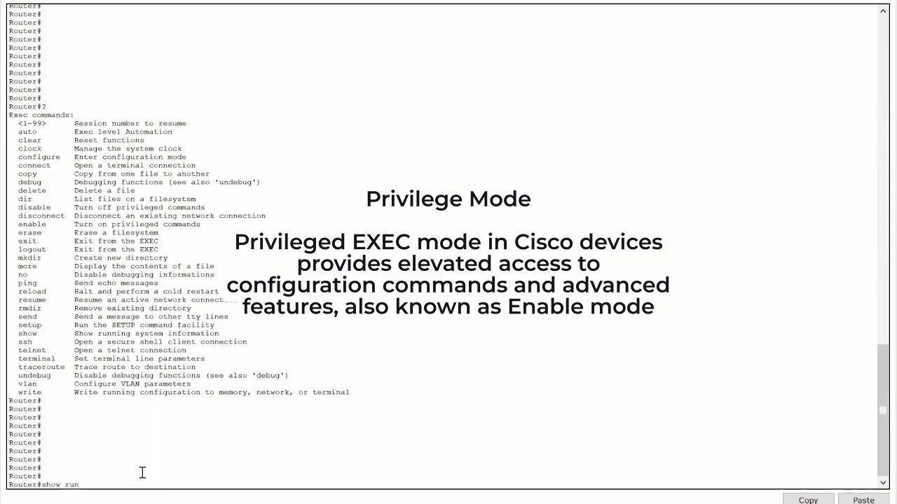
key(Tab)
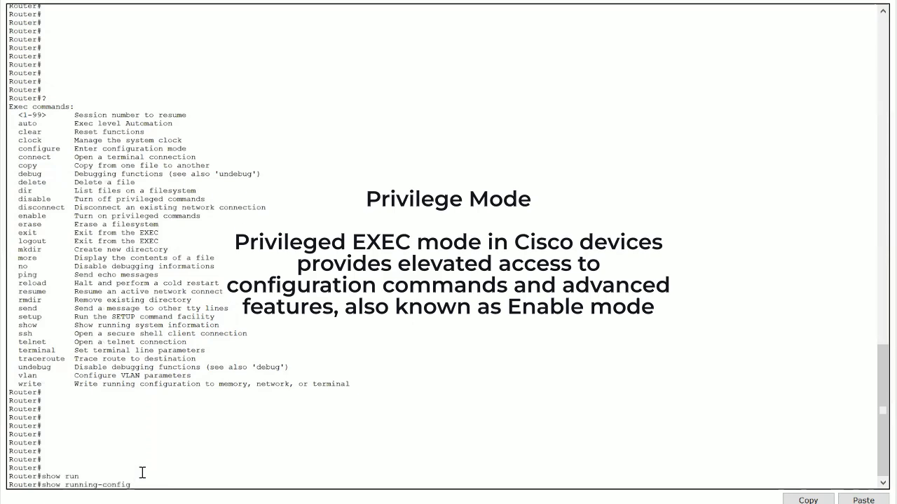
key(Return)
key(space)
key(space)
key(space)
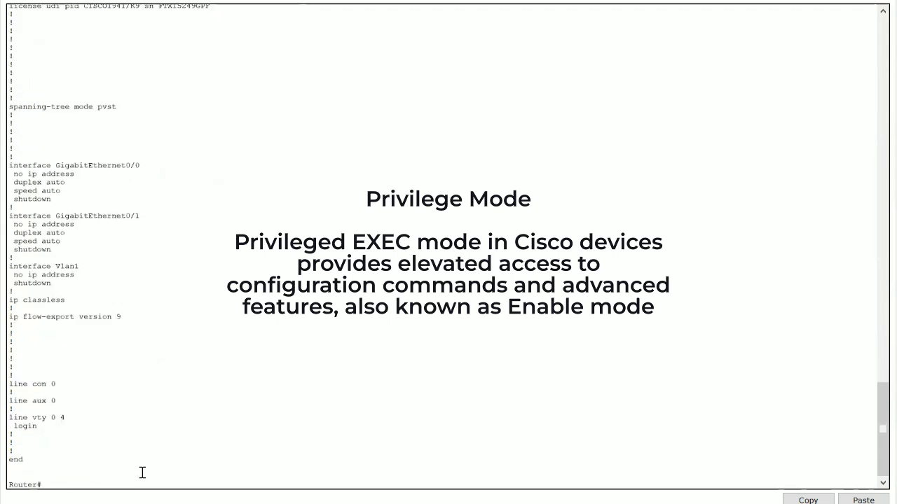
Step: Rerun show running-config from the command history and examine the interface sections
scroll(154, 219, up, 4)
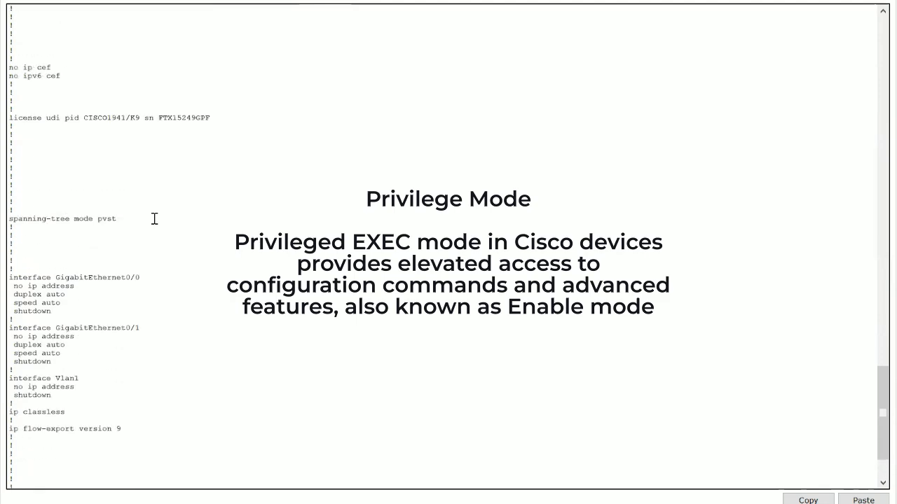
scroll(154, 219, up, 4)
scroll(154, 219, down, 8)
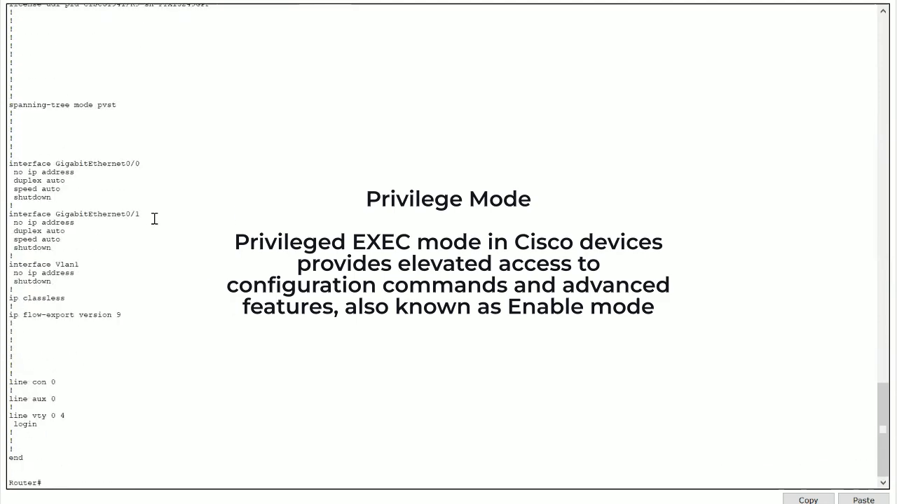
key(Up)
key(Down)
key(Up)
key(Return)
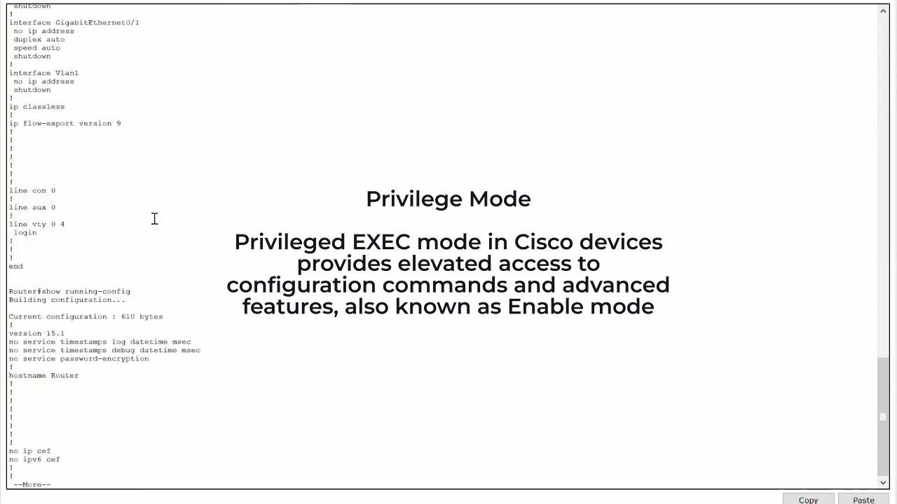
key(space)
key(space)
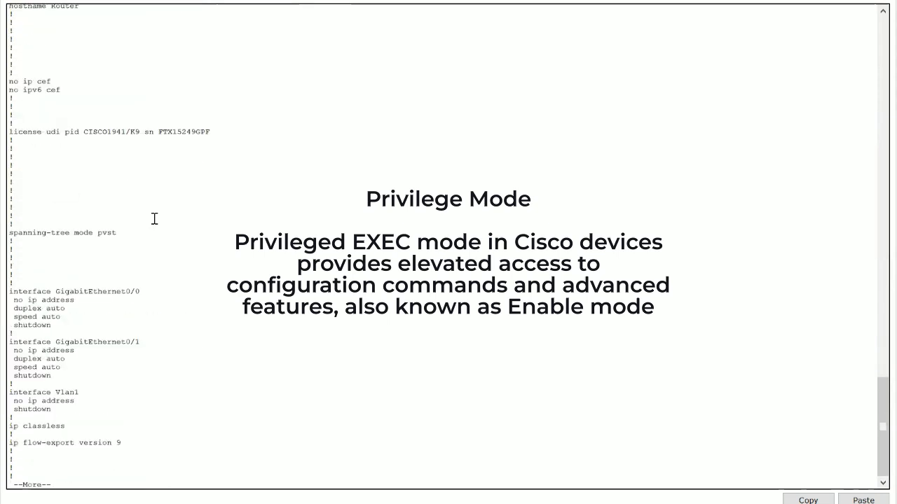
key(space)
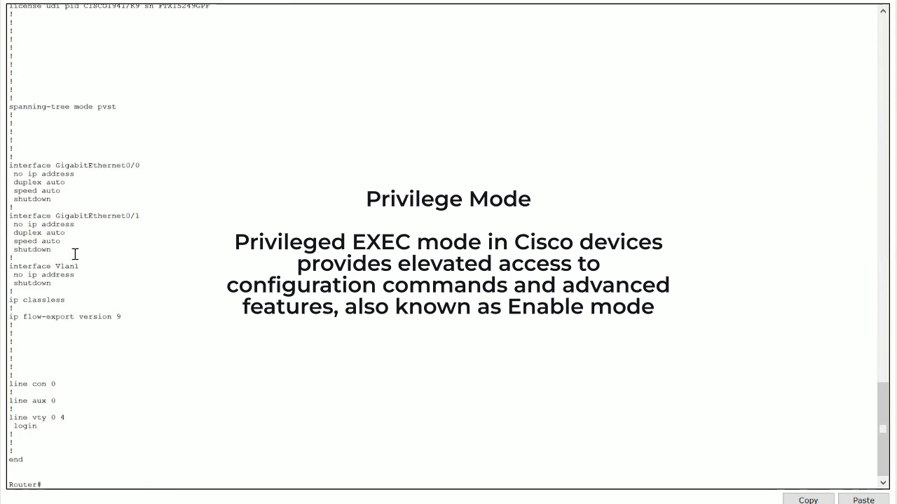
drag(75, 253, 91, 216)
scroll(90, 216, up, 20)
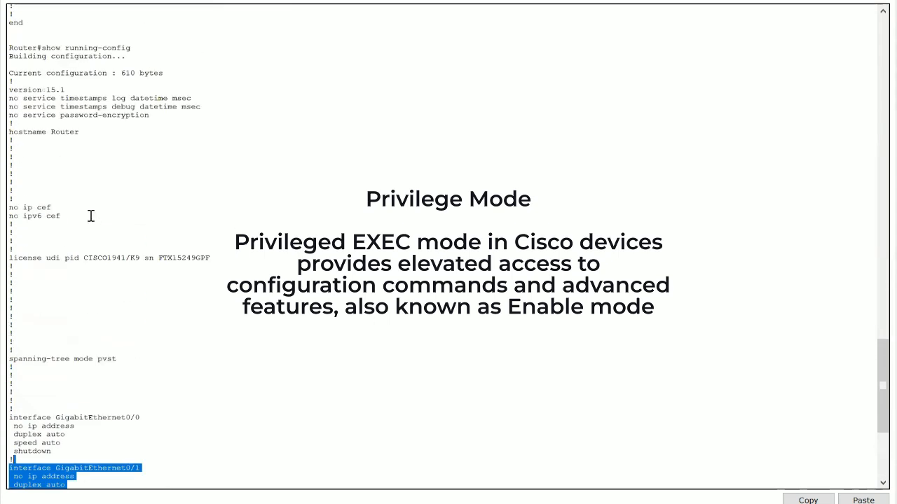
scroll(91, 216, up, 2)
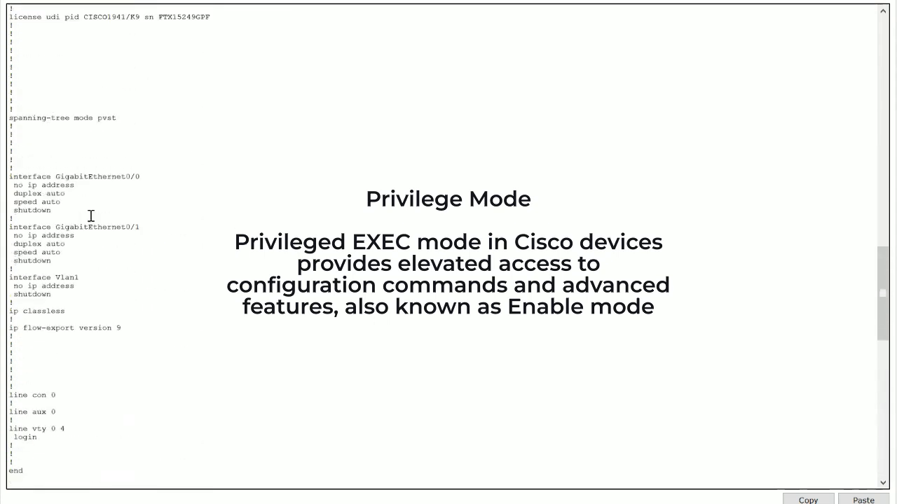
Step: Highlight the GigabitEthernet0/0 interface section of the running configuration and scroll to the prompt
drag(90, 216, 81, 166)
scroll(161, 192, down, 20)
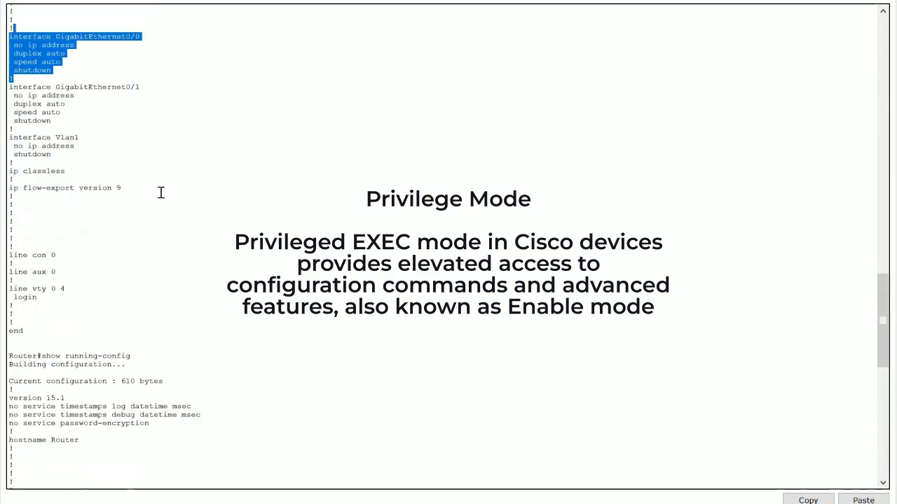
scroll(162, 194, down, 5)
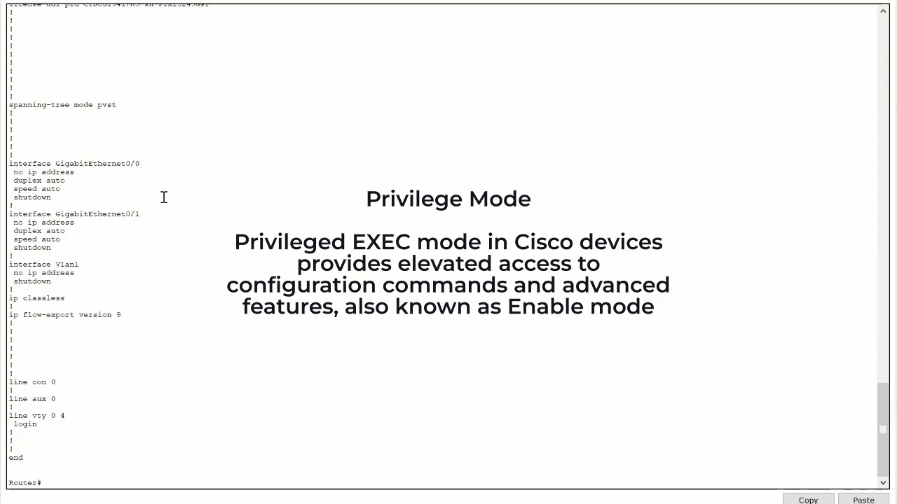
key(Return)
key(Return)
key(Return)
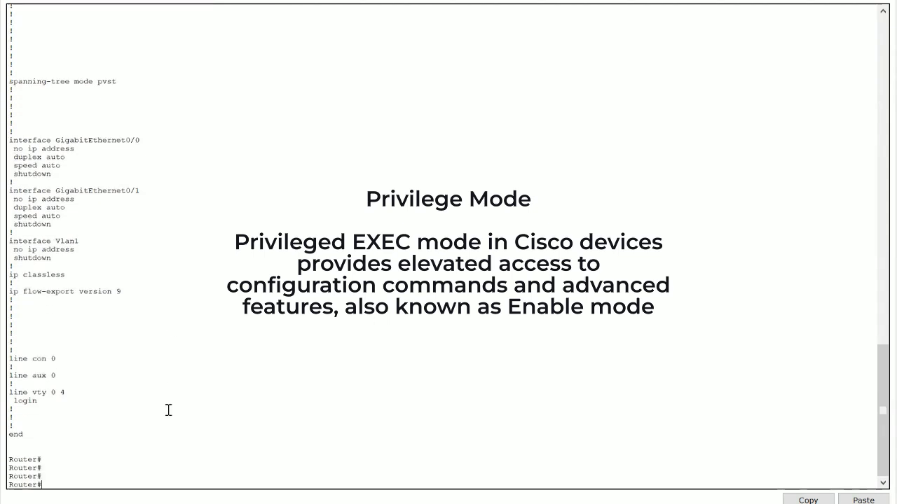
key(Return)
key(Return)
key(Return)
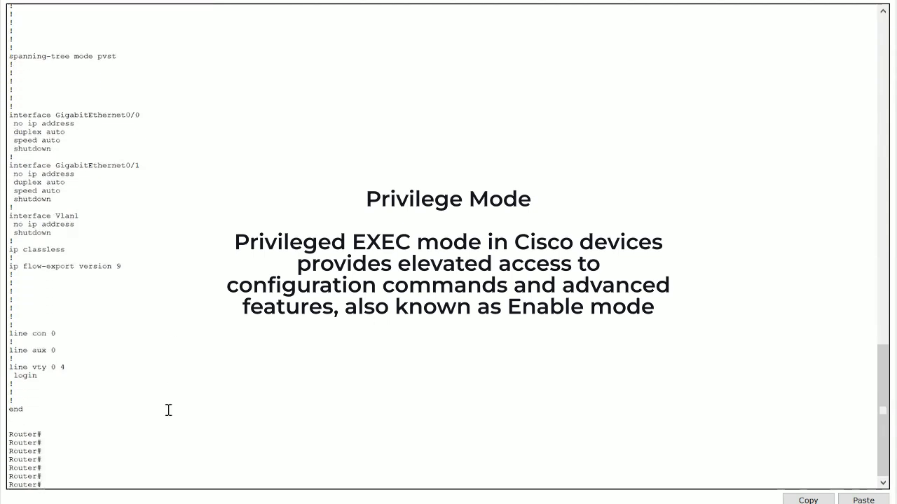
Step: Enter global configuration mode by tab-completing the command configure terminal
text(con)
key(Tab)
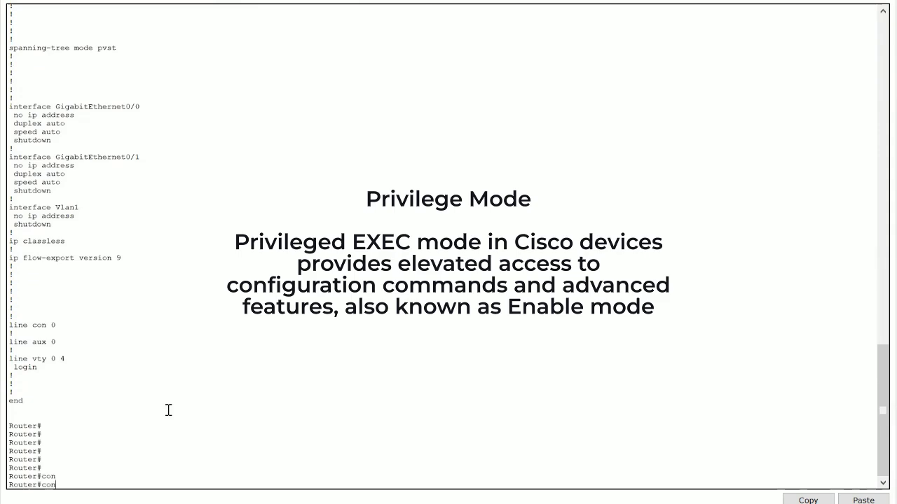
key(BackSpace)
key(BackSpace)
text(nfi)
key(Tab)
key(BackSpace)
key(BackSpace)
key(BackSpace)
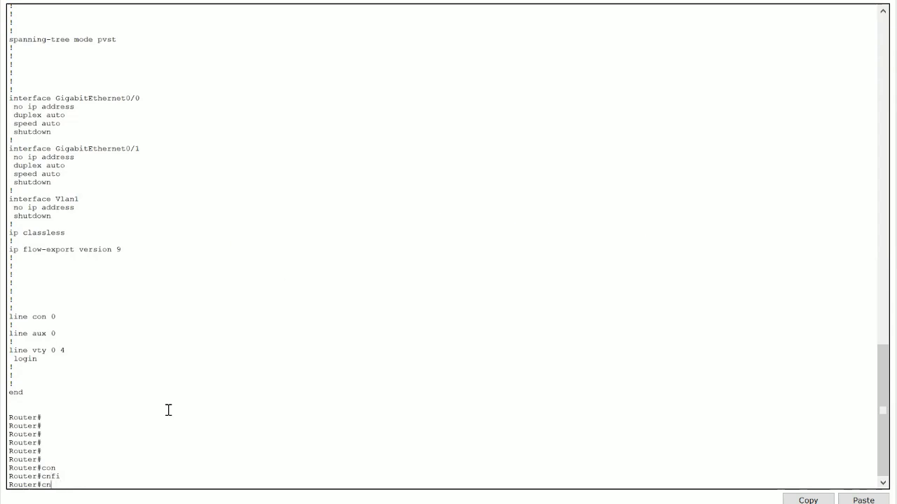
text(on)
key(Tab)
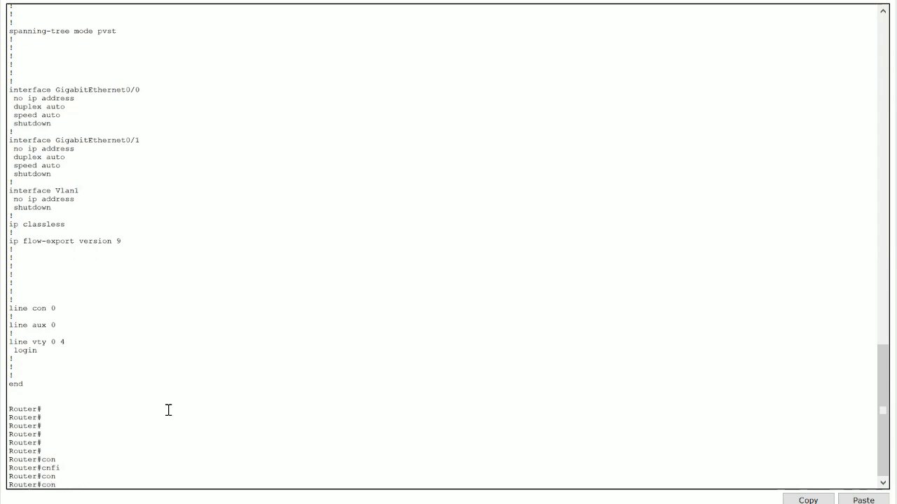
text(fi)
key(Tab)
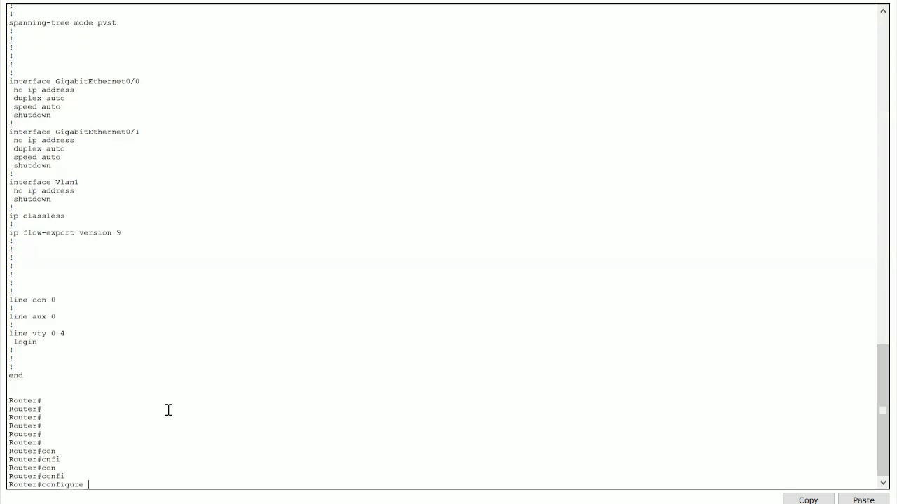
text(ter)
key(Tab)
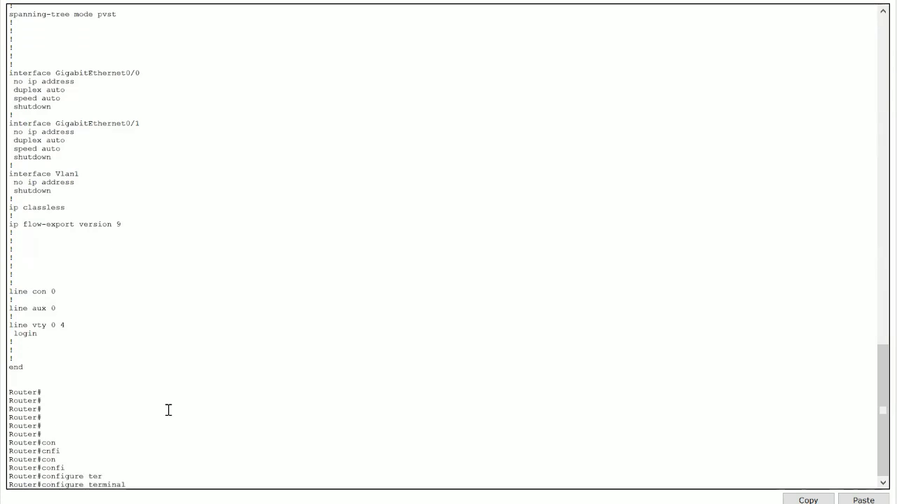
key(Return)
key(Return)
key(Return)
key(Return)
key(Return)
key(Return)
key(Return)
key(Return)
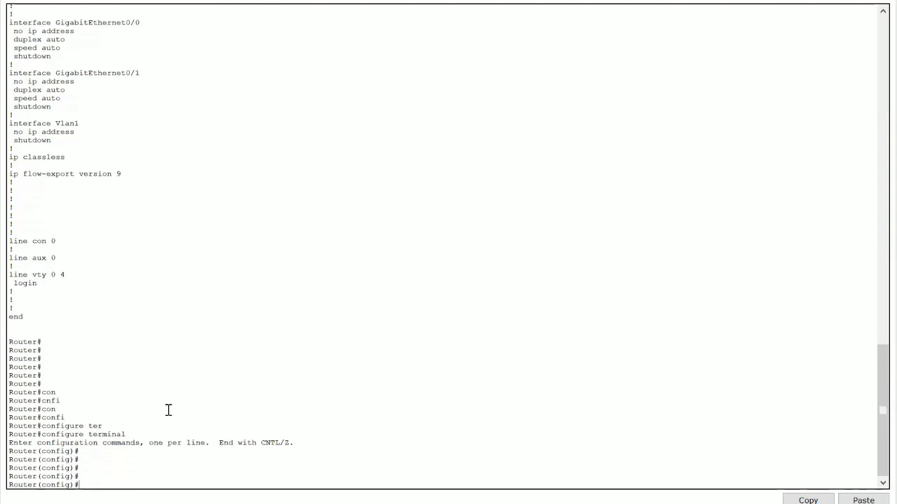
key(Return)
key(Return)
key(Return)
key(Return)
key(Return)
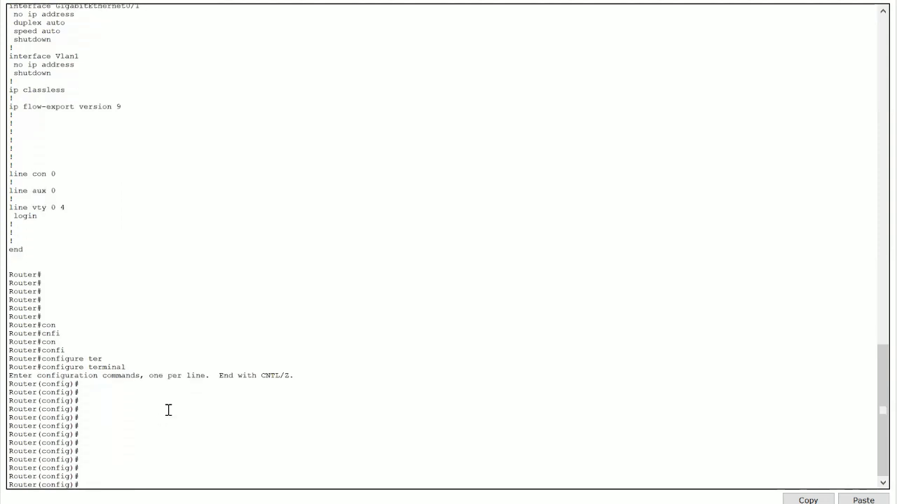
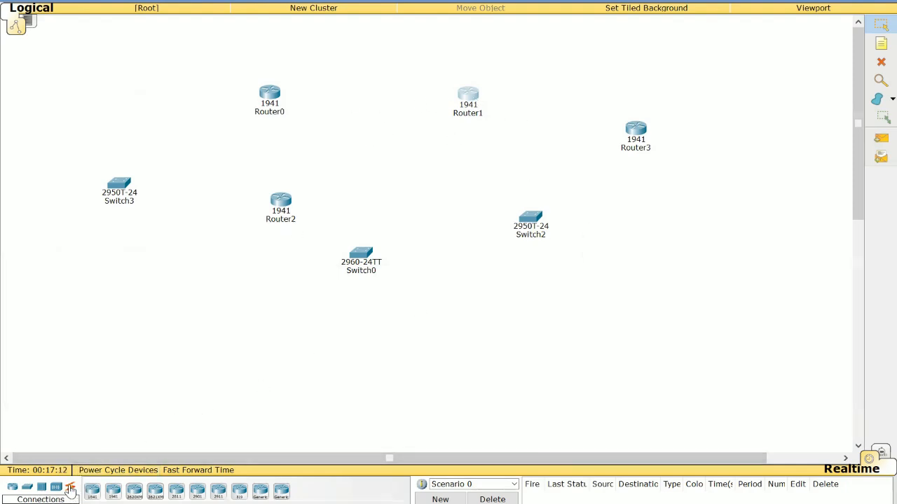
Step: Connect Router0 to Router1 with an automatically chosen cable and move Router1 farther right
click(70, 488)
click(92, 492)
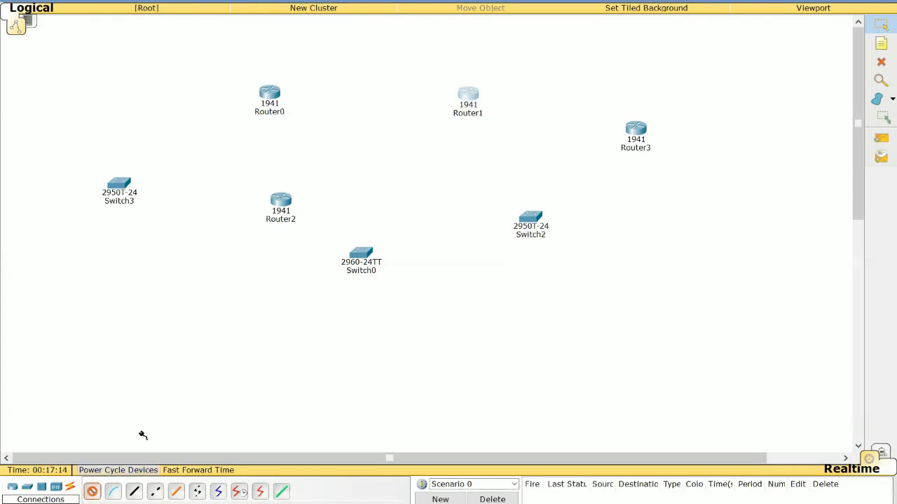
click(270, 96)
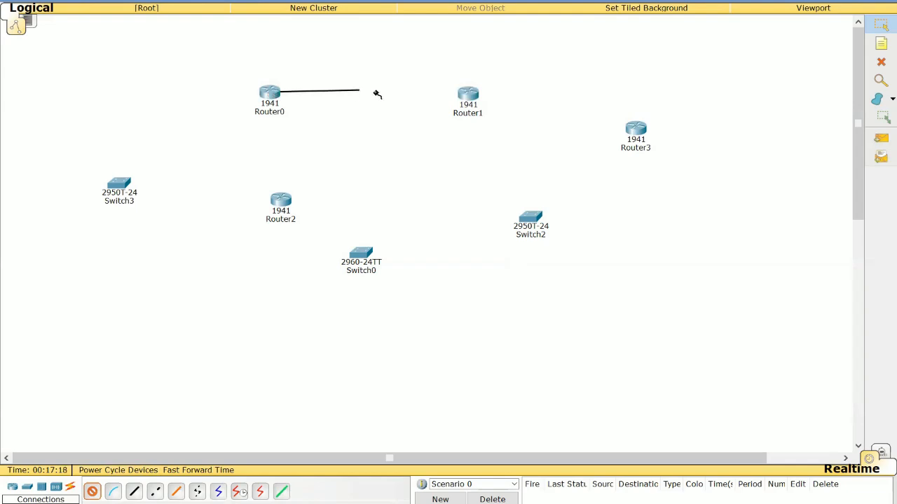
click(467, 96)
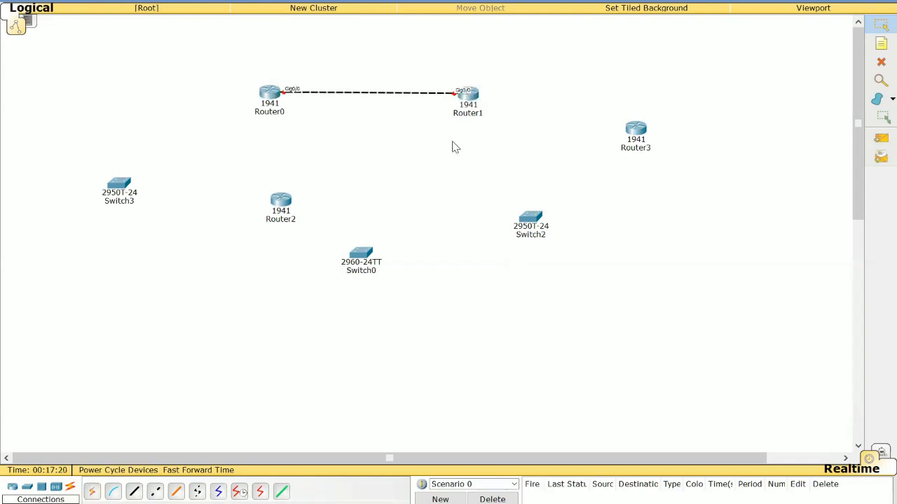
drag(469, 96, 555, 92)
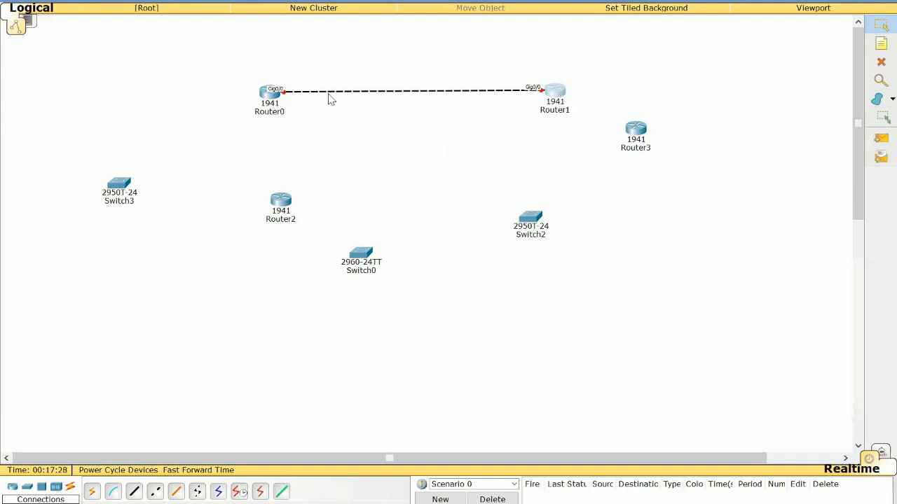
Step: Open Router1's CLI in a maximized window and review the earlier interface configuration commands
click(560, 93)
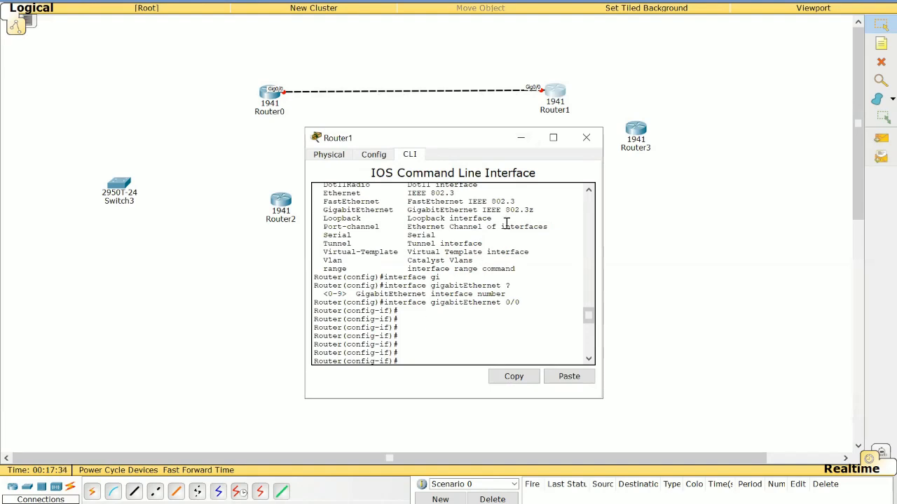
scroll(463, 333, up, 10)
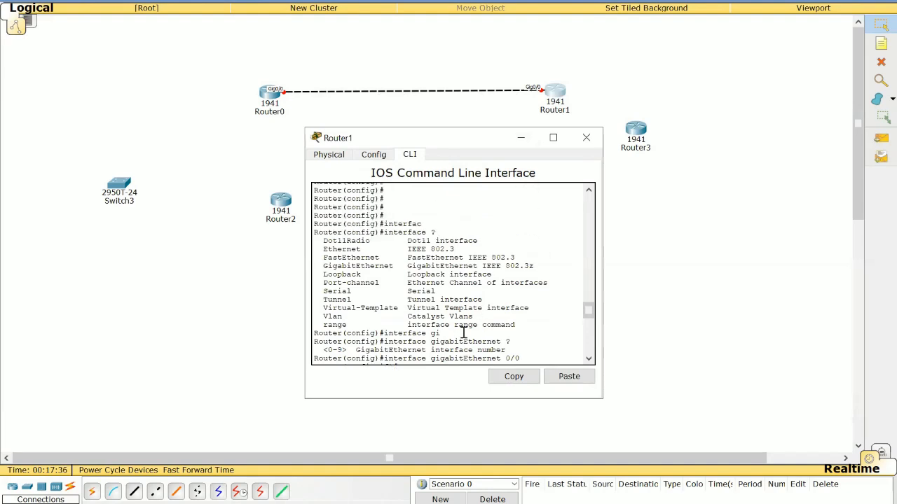
scroll(463, 332, up, 3)
scroll(464, 333, down, 10)
click(552, 138)
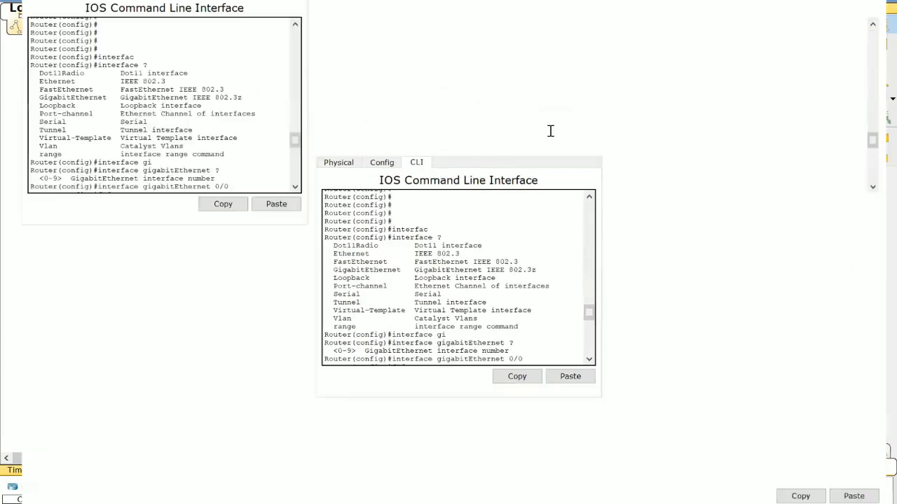
scroll(467, 405, down, 3)
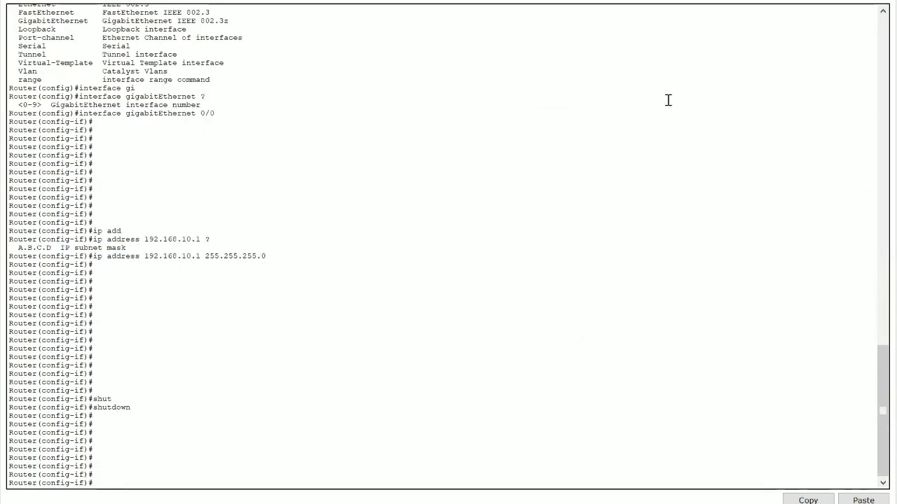
click(814, 1)
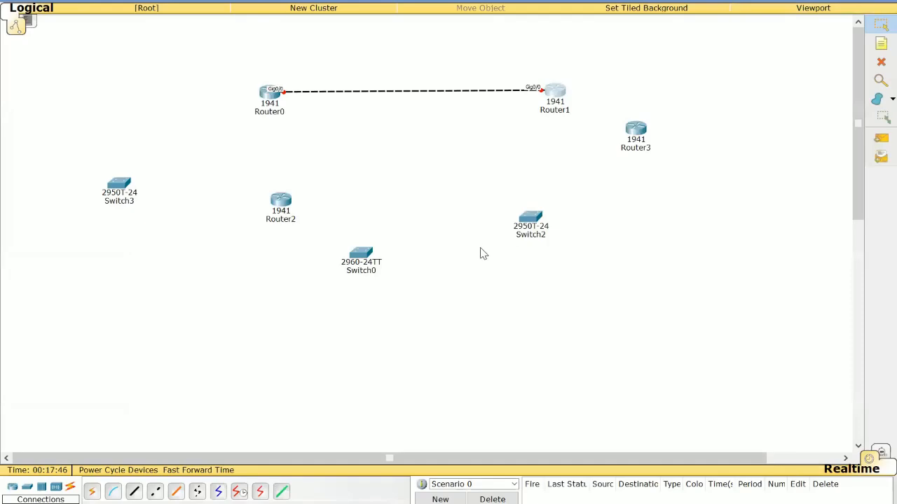
click(555, 94)
click(552, 138)
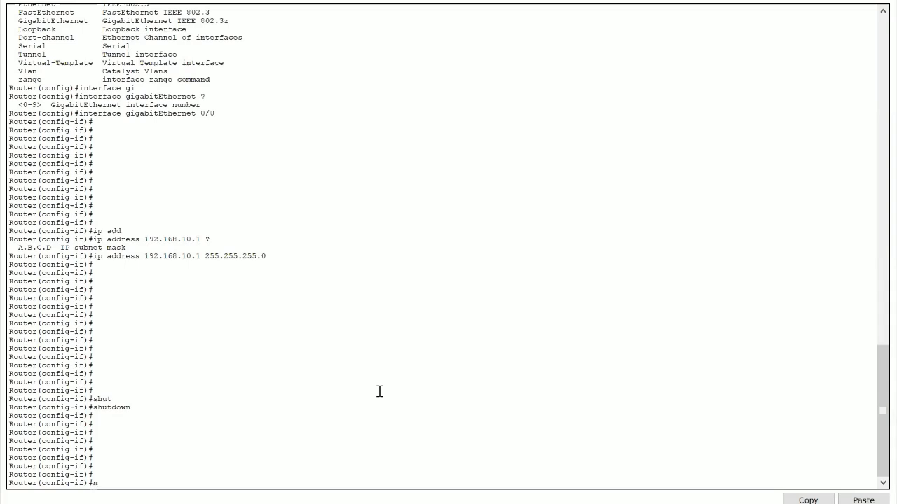
Step: Enable the GigabitEthernet0/0 interface on Router1 with the command no shutdown
text(o shutdow)
key(Tab)
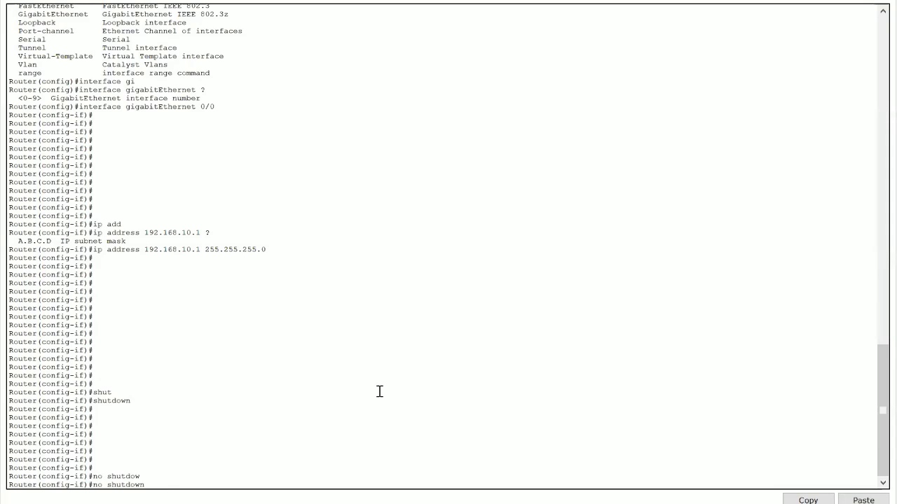
key(BackSpace)
key(BackSpace)
key(BackSpace)
key(BackSpace)
key(BackSpace)
key(BackSpace)
key(BackSpace)
key(BackSpace)
key(BackSpace)
key(BackSpace)
key(BackSpace)
text(no shu)
key(Tab)
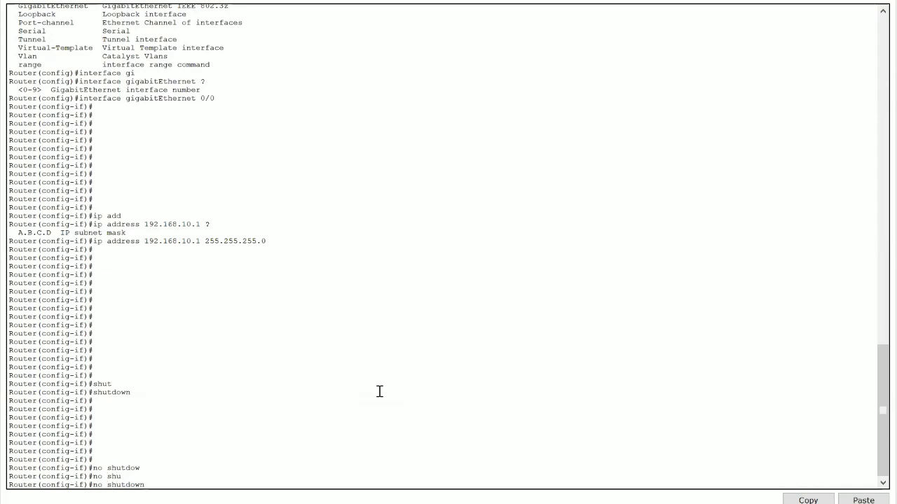
key(Return)
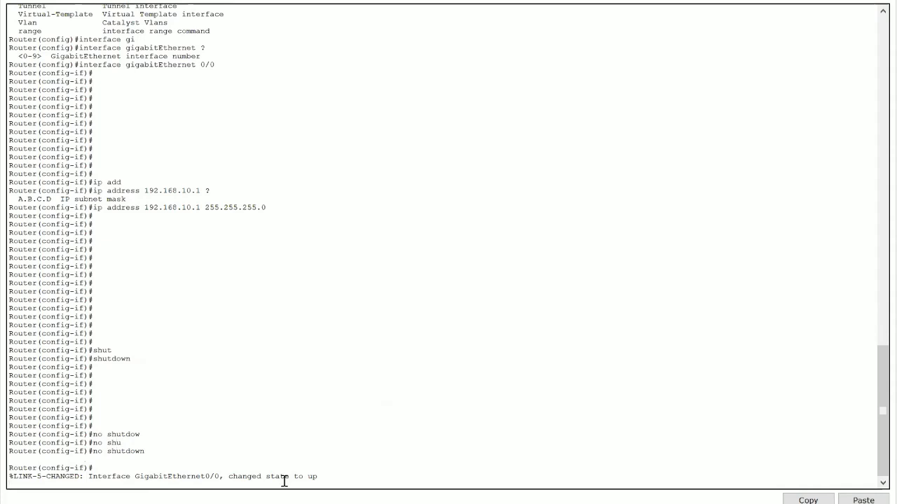
key(Return)
key(Return)
key(Return)
key(Return)
key(Return)
key(Return)
key(Return)
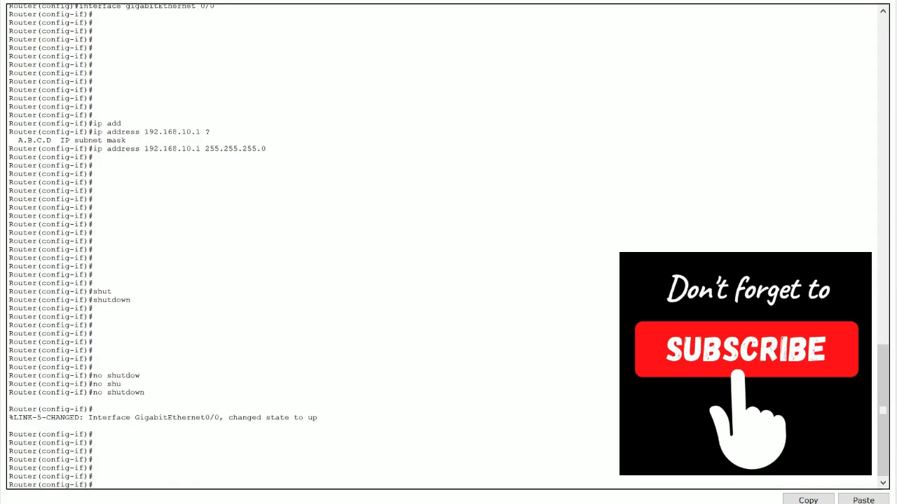
click(344, 472)
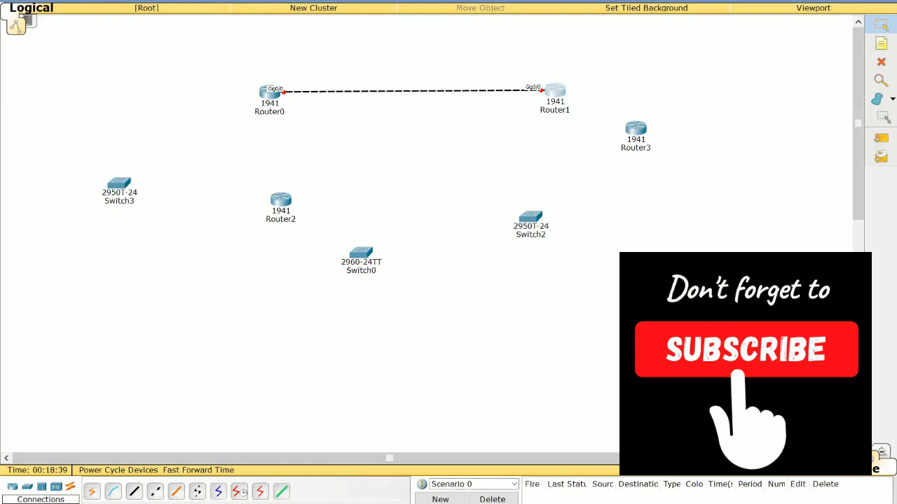
key(alt+Tab)
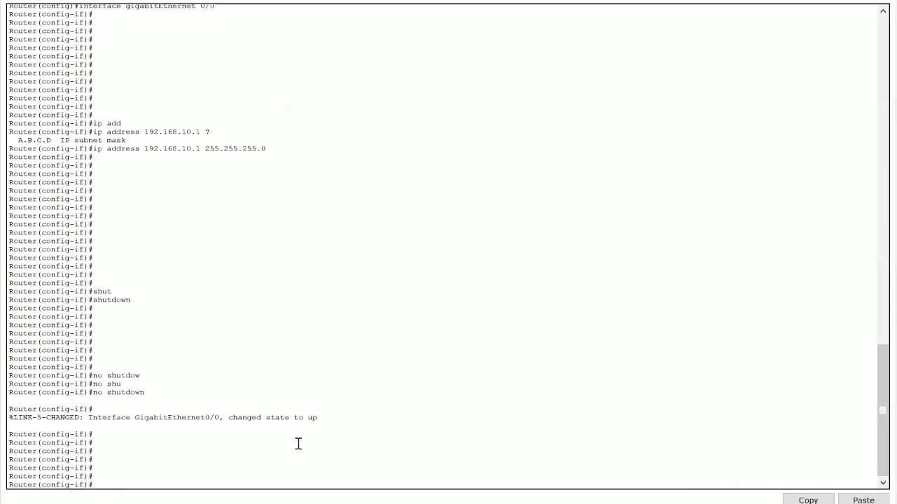
key(Return)
key(Return)
key(Return)
key(Return)
key(Return)
key(Return)
key(Return)
key(Return)
key(Return)
key(Return)
key(Return)
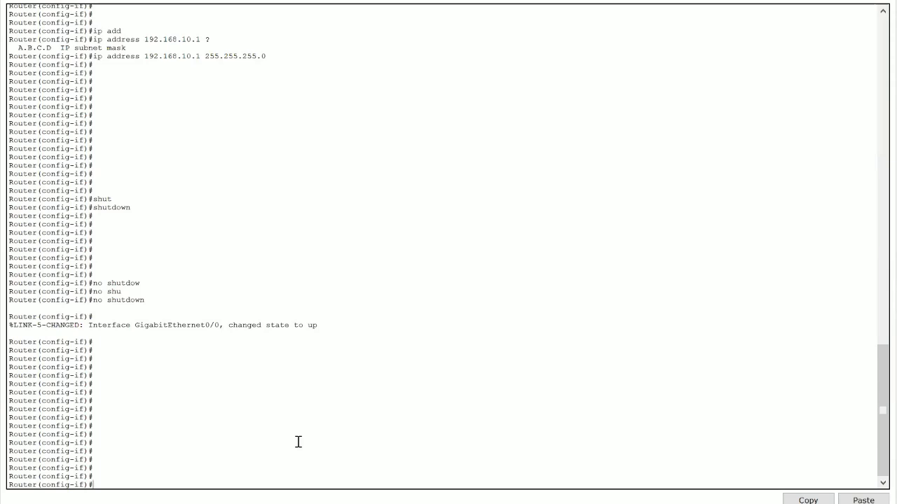
Step: Leave interface configuration mode by entering exit
text(exit)
key(Return)
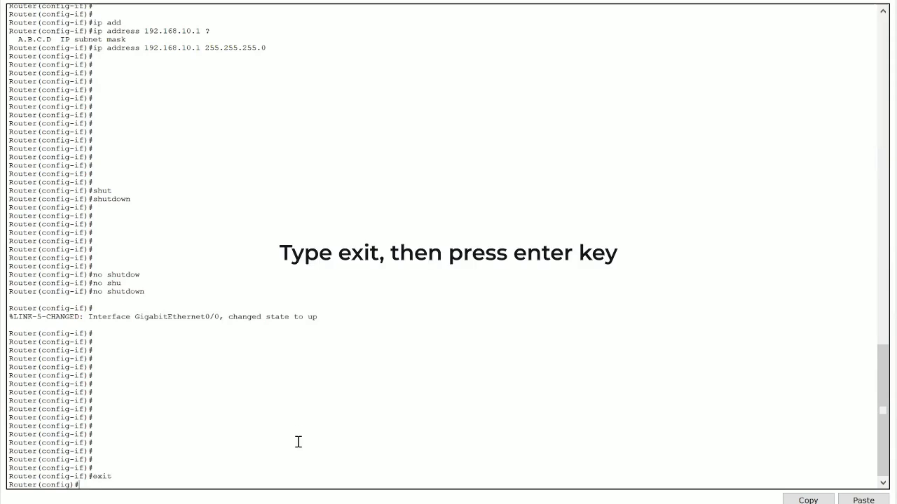
key(Return)
key(Return)
key(Return)
key(Return)
key(Return)
key(Return)
key(Return)
key(Return)
key(Return)
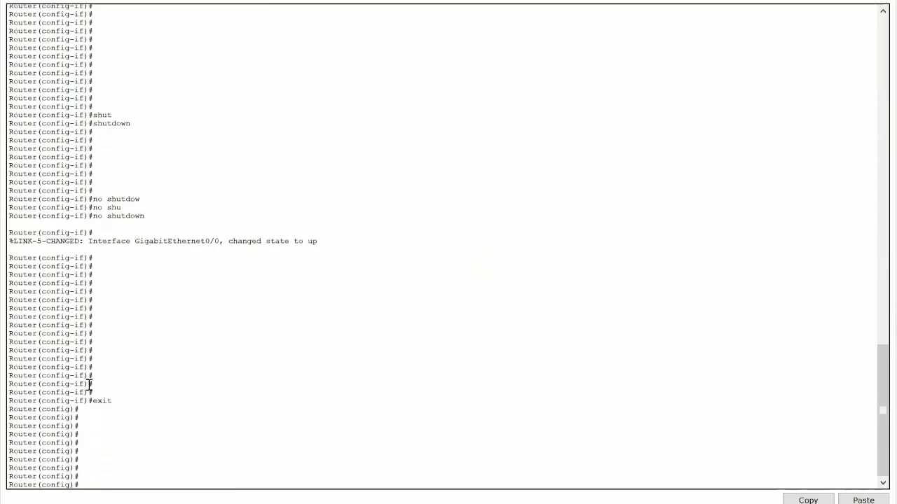
Step: Highlight the global configuration prompt lines to point out the current mode
drag(84, 401, 18, 400)
drag(79, 484, 10, 484)
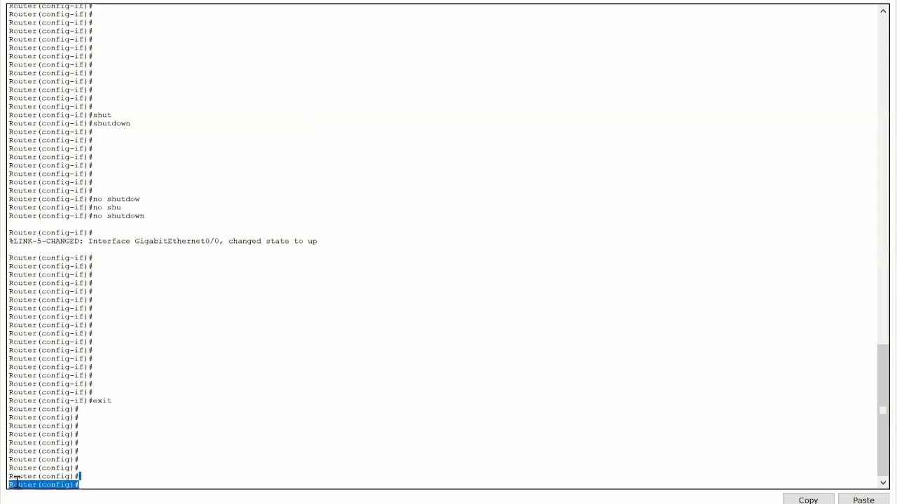
click(82, 481)
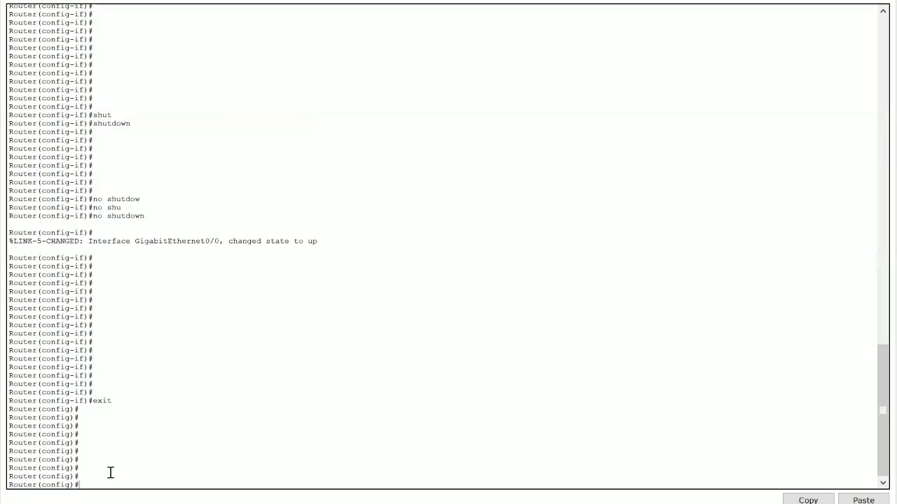
key(Return)
key(Return)
key(Return)
key(Return)
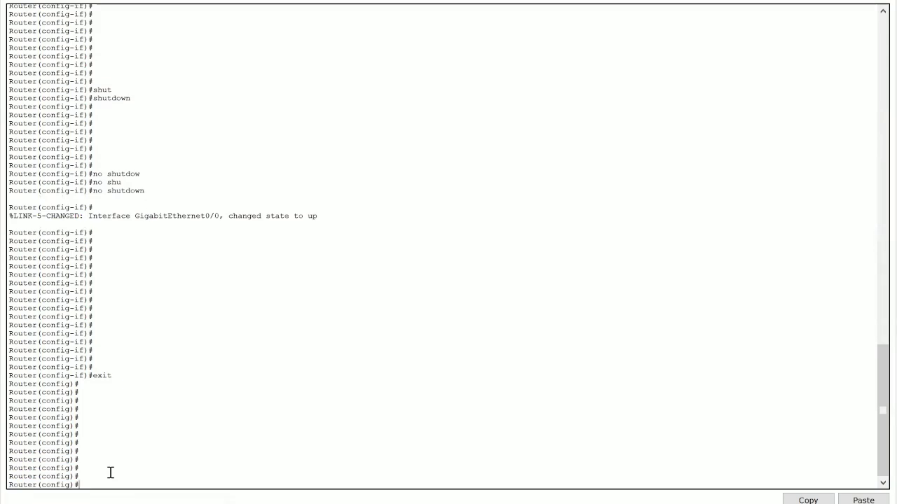
Step: Return to privileged EXEC mode by entering exit at the global configuration prompt
text(exi)
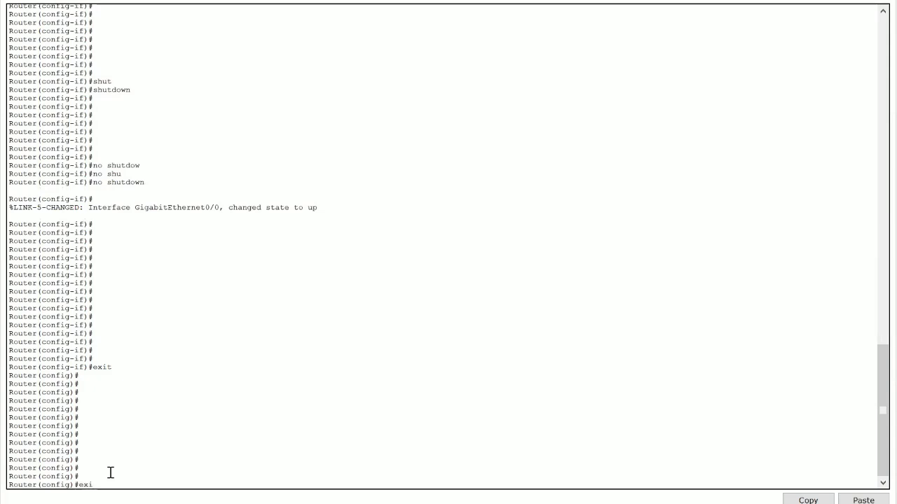
text(t)
key(Return)
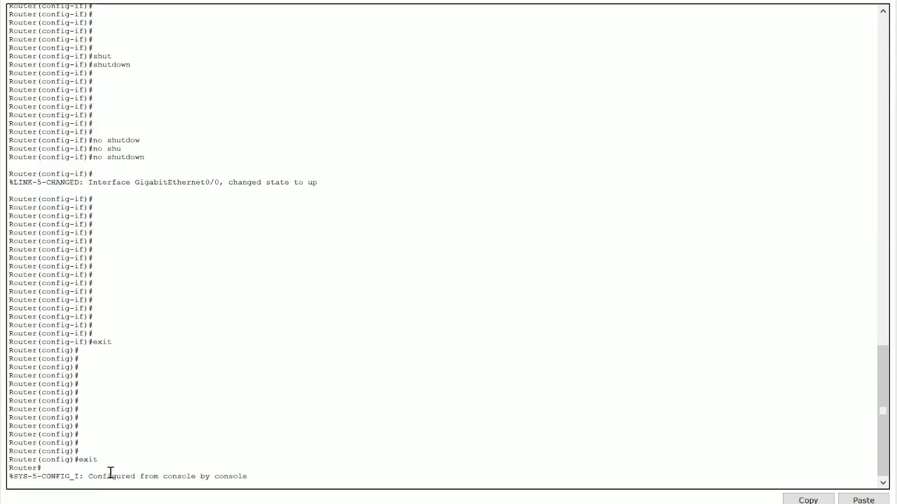
key(Return)
key(Return)
key(Return)
key(Return)
key(Return)
key(Return)
key(Return)
key(Return)
key(Return)
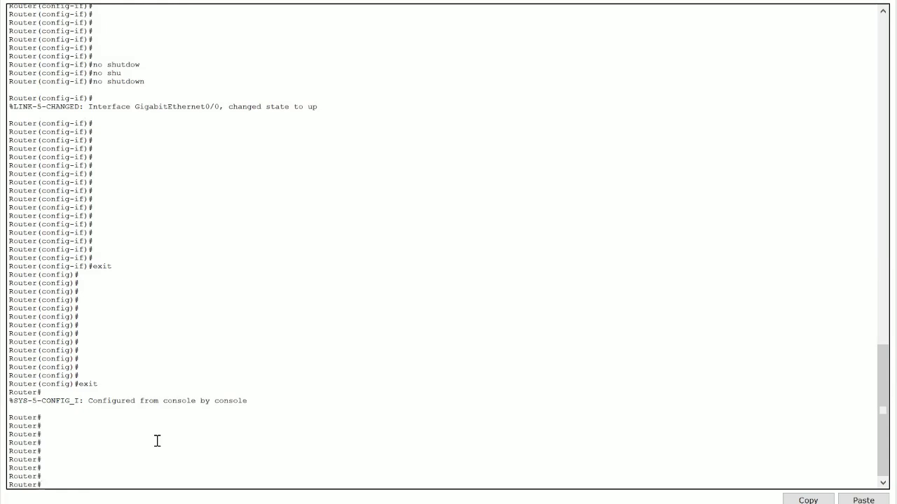
Step: Re-enter global configuration mode with a tab-completed configure terminal command
text(conf)
key(Tab)
text(ter)
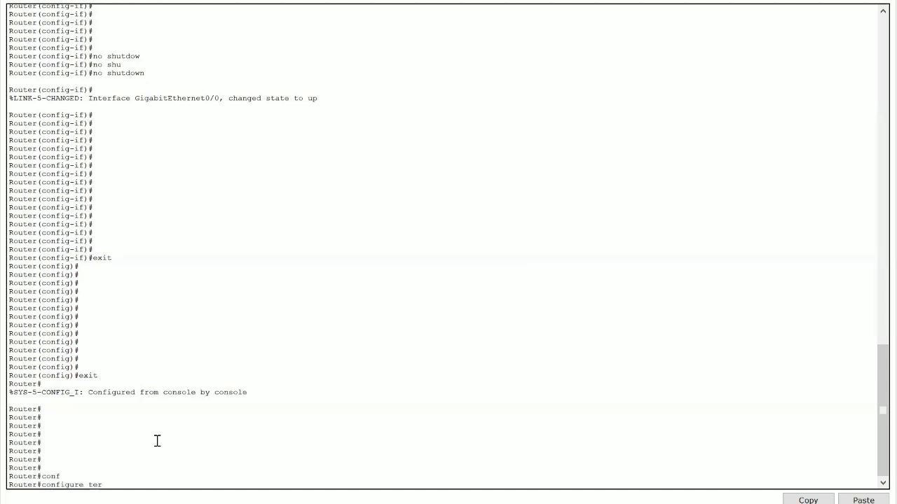
key(Tab)
key(Return)
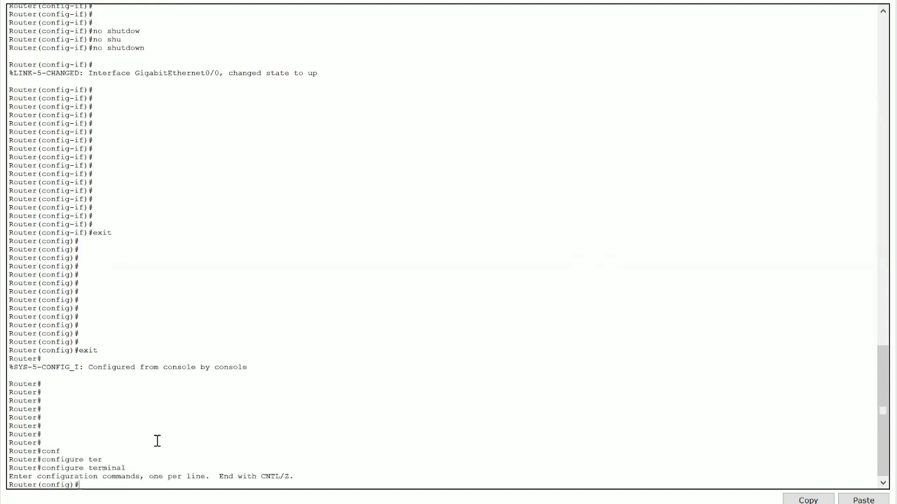
key(Return)
key(Return)
key(Return)
key(Return)
key(Return)
key(Return)
key(Return)
key(Return)
key(Return)
key(Return)
key(Return)
key(Return)
key(Return)
Step: Enter interface configuration mode for gigabitEthernet 0/0 using tab completion
text(interfa)
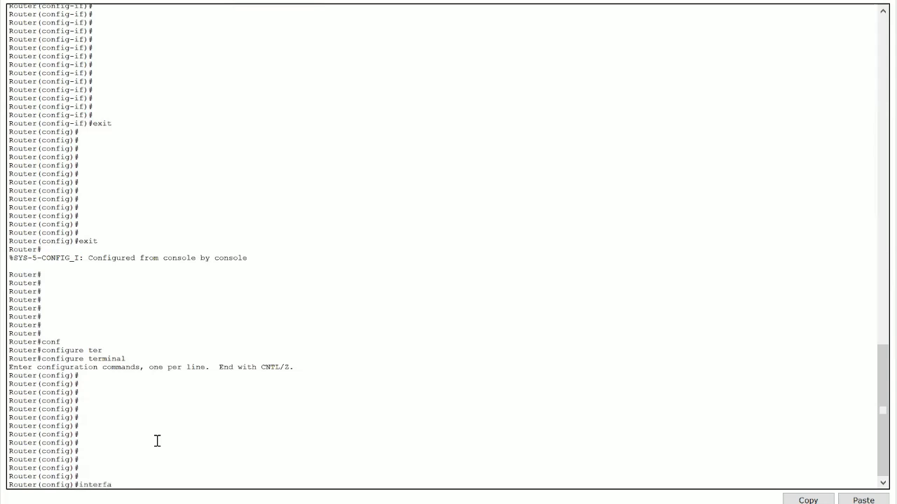
key(Tab)
text(g)
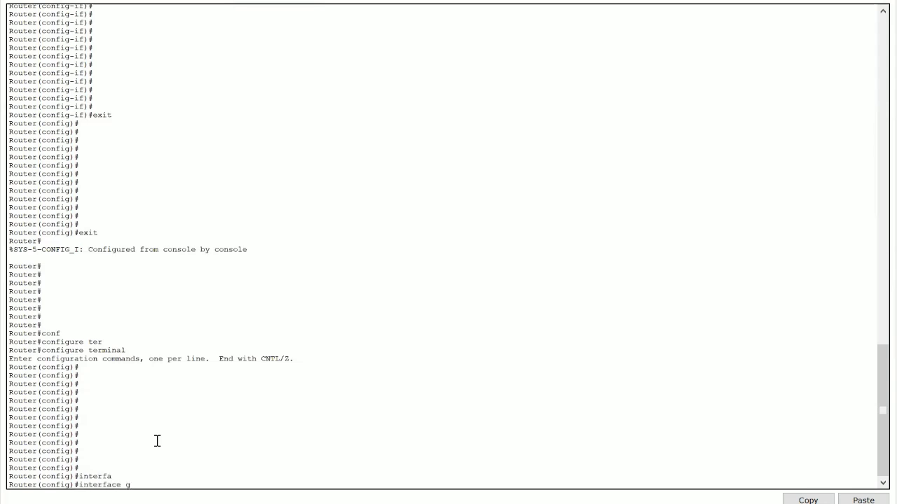
text(i)
key(Tab)
text(0/0)
key(Return)
key(Return)
key(Return)
key(Return)
key(Return)
key(Return)
key(Return)
key(Return)
key(Return)
key(Return)
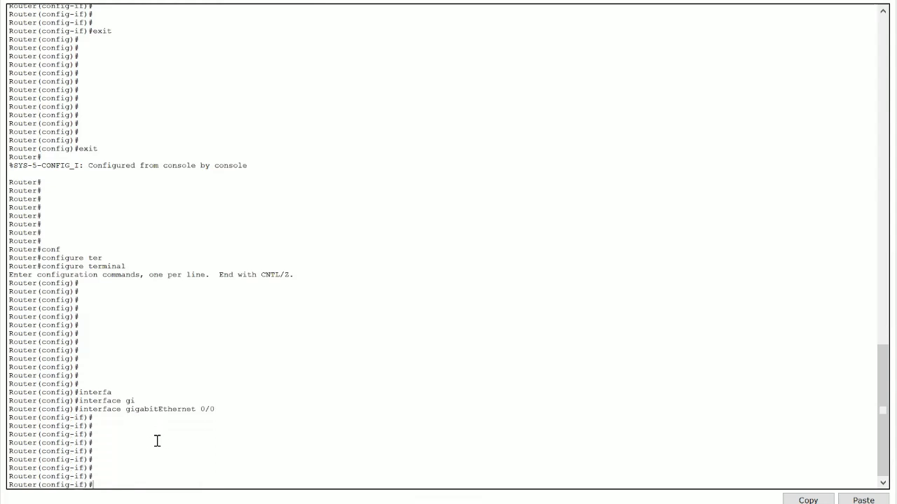
Step: Leave interface and global configuration modes back to privileged EXEC by entering exit twice
text(exit)
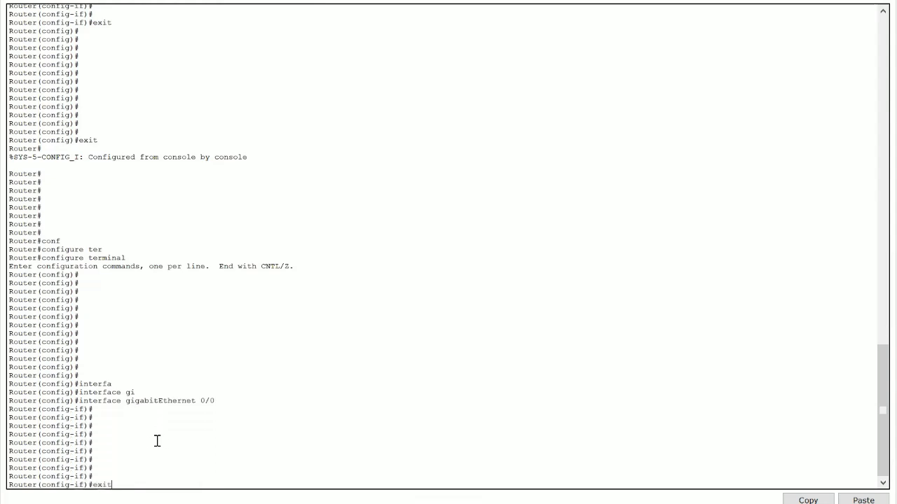
key(Return)
key(Return)
text(exit)
key(Return)
key(Return)
key(Return)
key(Return)
key(Return)
key(Return)
key(Return)
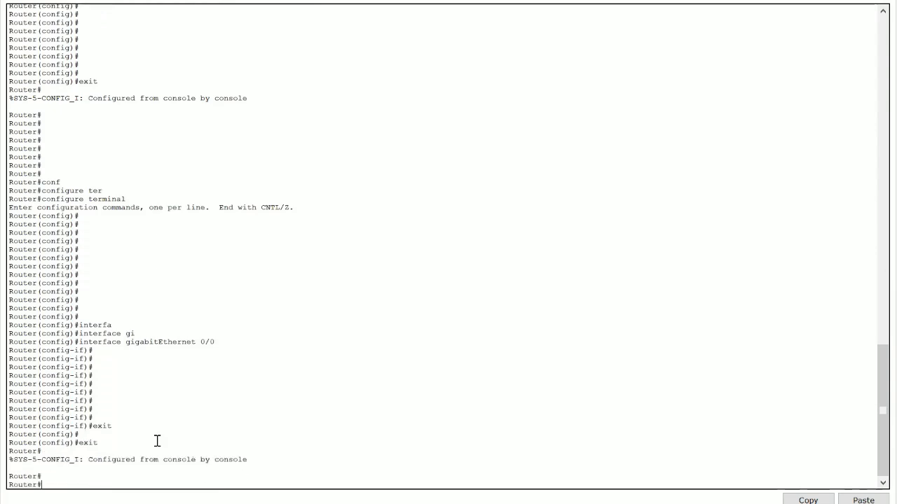
key(Return)
key(Return)
key(Return)
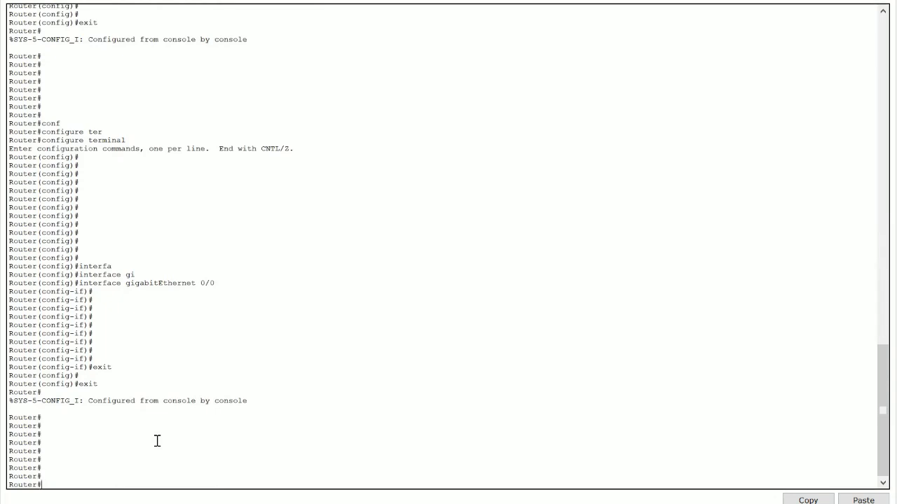
key(Return)
key(Return)
key(Return)
key(Return)
key(Return)
key(Return)
key(Return)
key(Return)
key(Return)
key(Return)
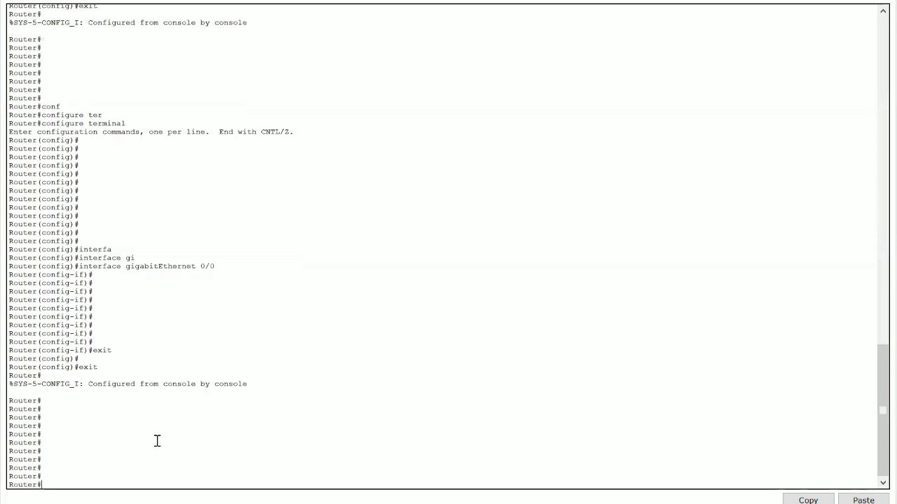
key(Return)
key(Return)
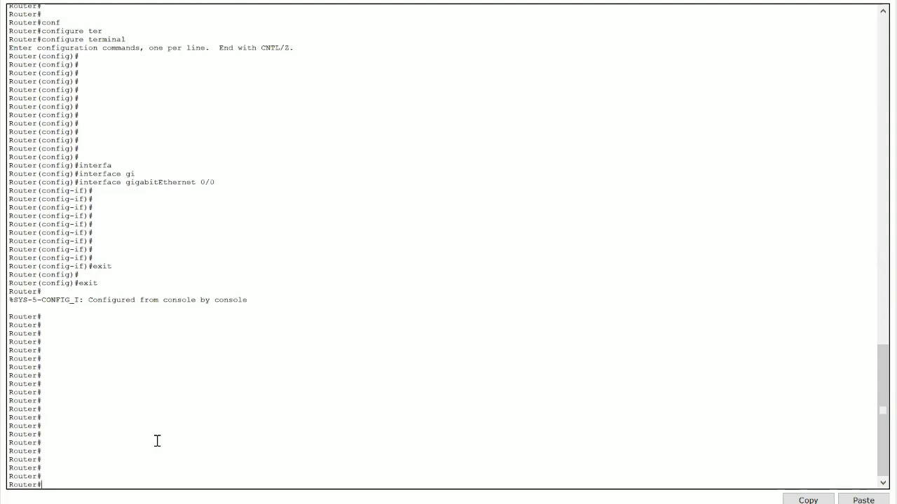
Step: Display the running configuration with a tab-completed show running-config command and page through all of it
scroll(164, 346, up, 9)
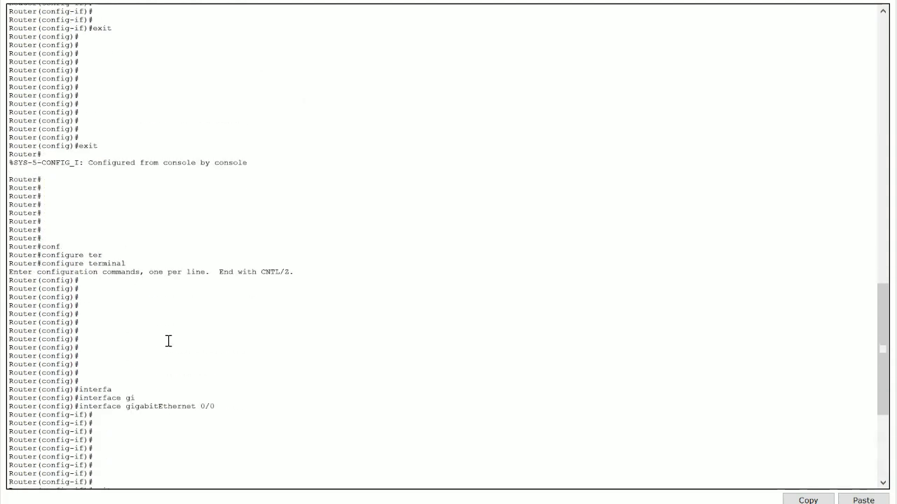
scroll(168, 341, down, 5)
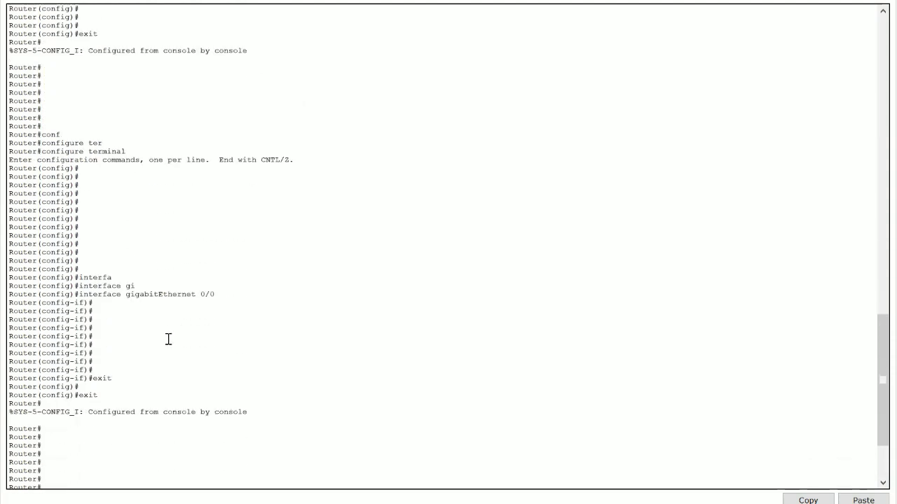
scroll(168, 339, down, 5)
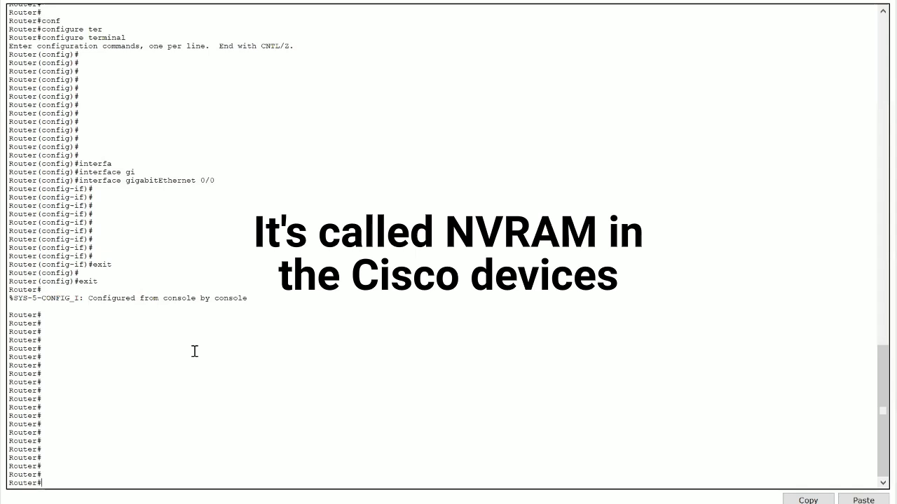
text(show run)
key(Tab)
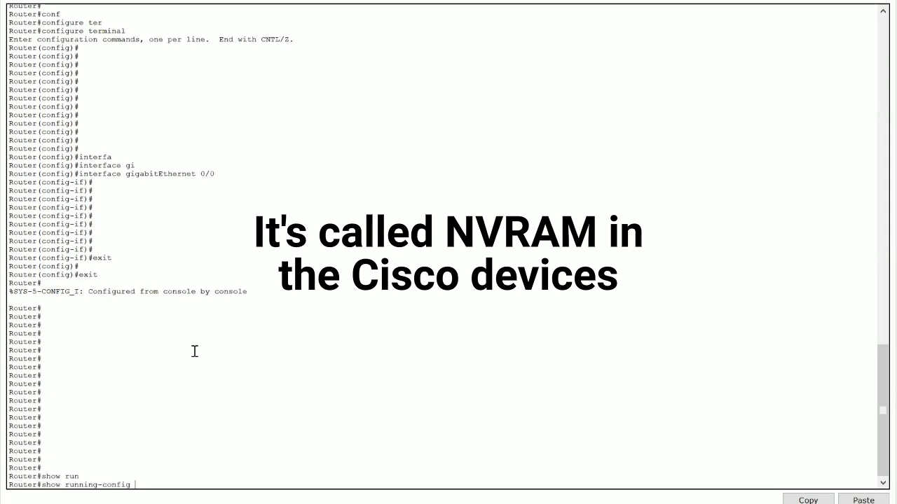
key(Return)
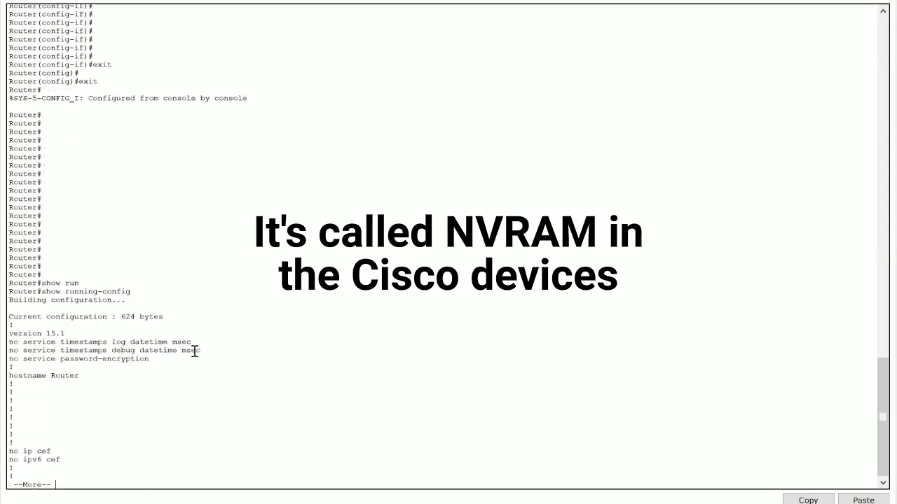
key(space)
key(space)
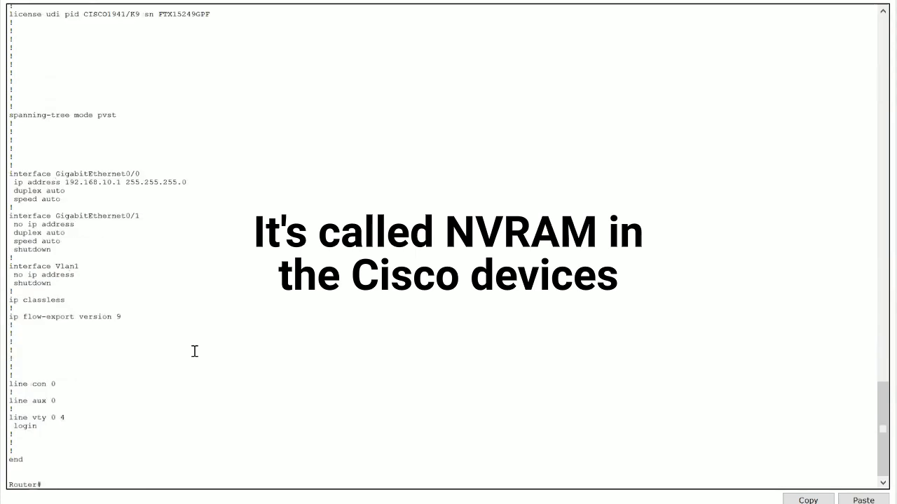
Step: Highlight the spanning-tree and GigabitEthernet interface lines of the running configuration to examine them
drag(156, 227, 10, 118)
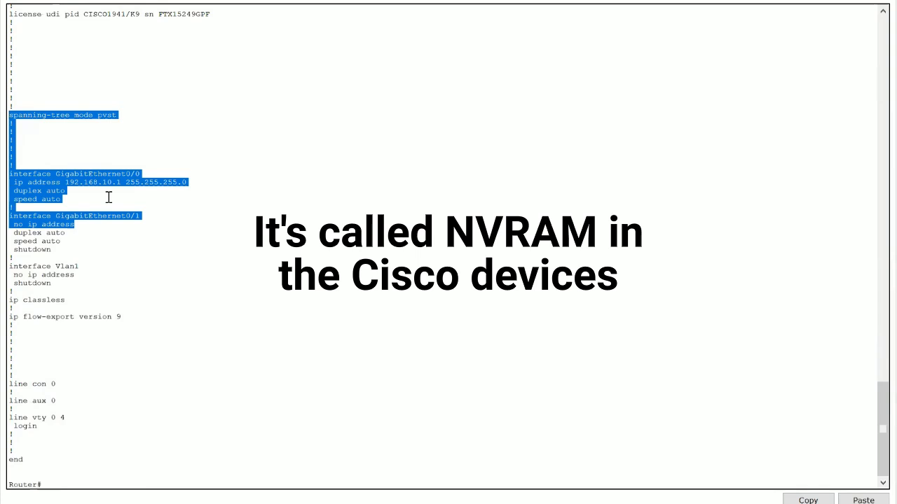
click(110, 202)
drag(100, 232, 13, 119)
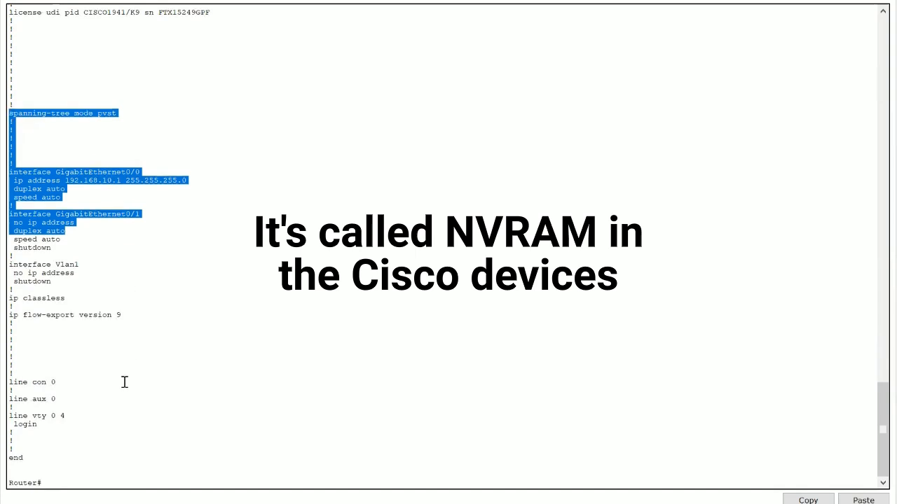
click(124, 382)
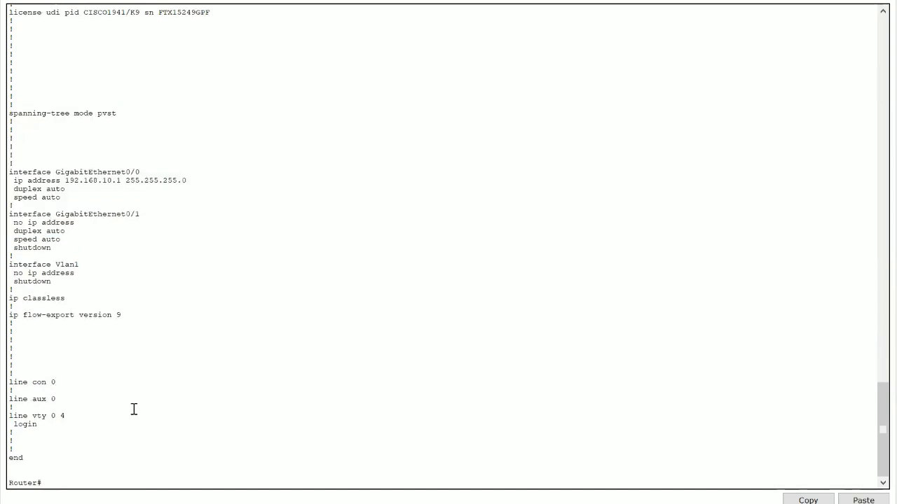
key(Return)
key(Return)
key(Return)
key(Return)
key(Return)
key(Return)
key(Return)
key(Return)
key(Return)
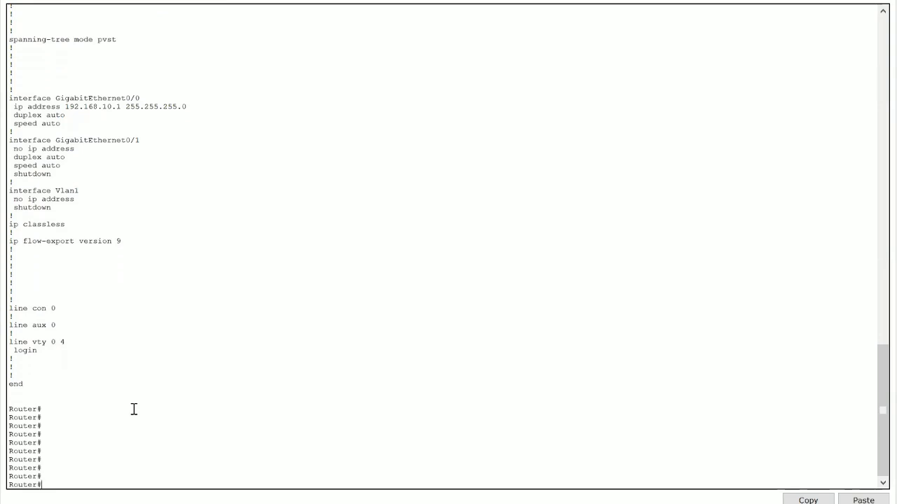
key(Return)
key(Return)
key(Return)
key(Return)
key(Return)
key(Return)
Step: Try to copy the running-config to startup-config, answering yes at the destination filename prompt
text(op)
key(Tab)
text(run)
key(Tab)
text(sta)
key(Tab)
key(Return)
text(yes)
key(Return)
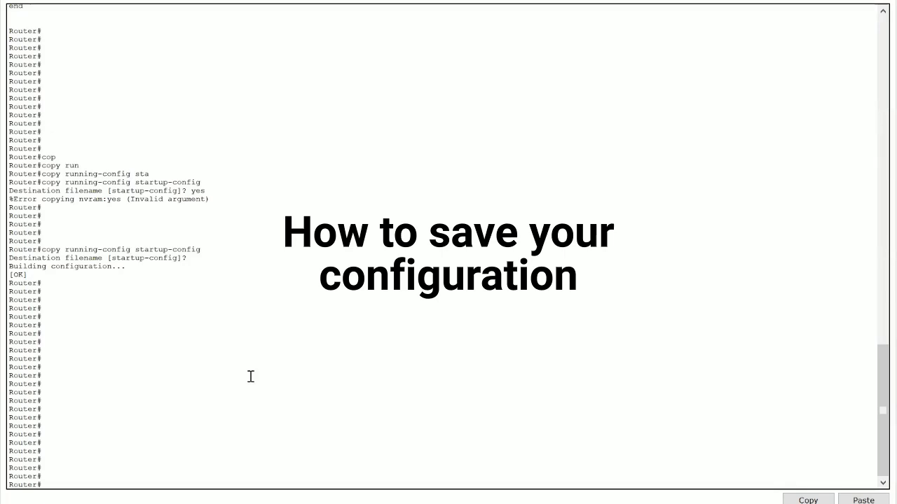
Step: Save the running configuration to startup-config with a tab-completed copy command, accepting the default destination filename
text(cop)
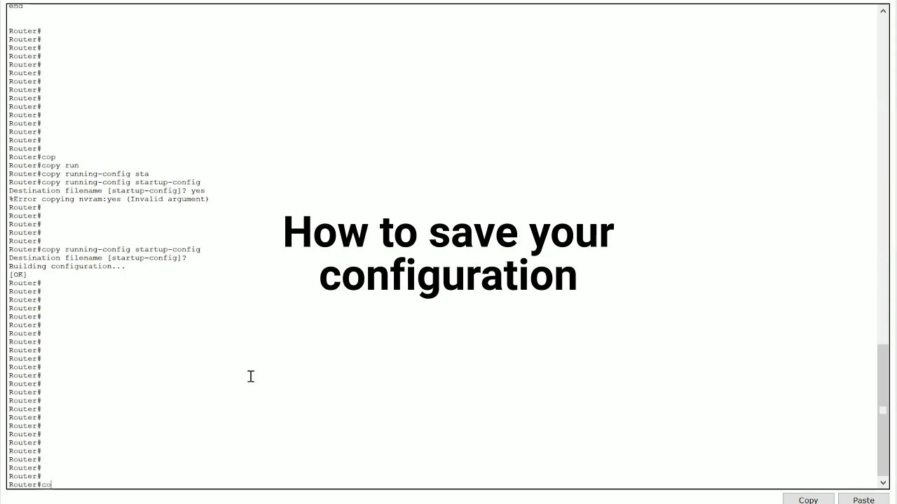
key(Tab)
text(run)
key(Tab)
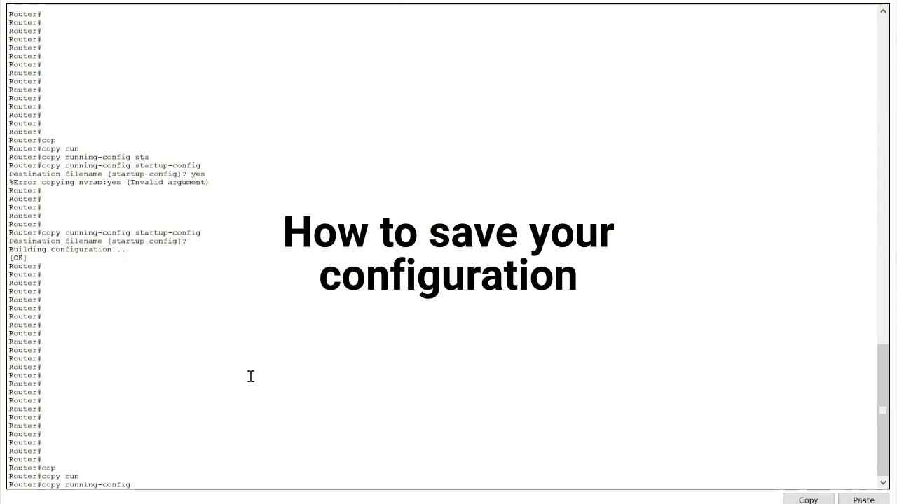
text(st)
key(Tab)
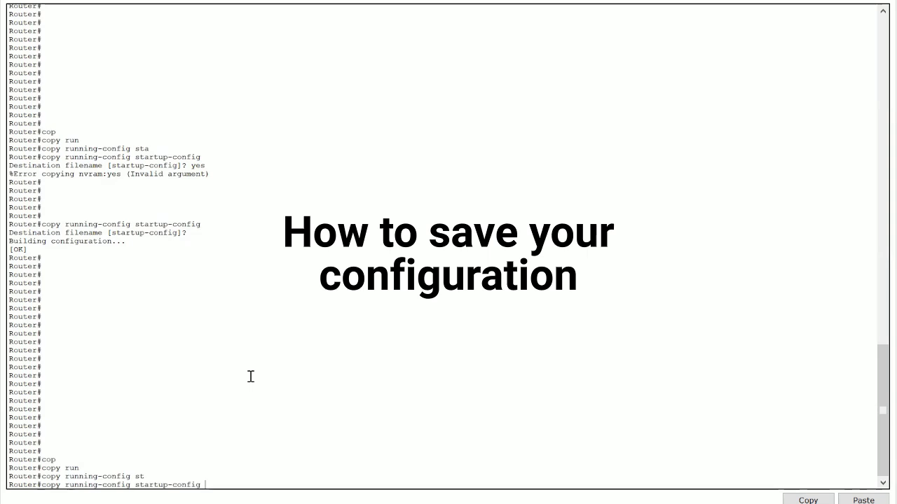
key(Return)
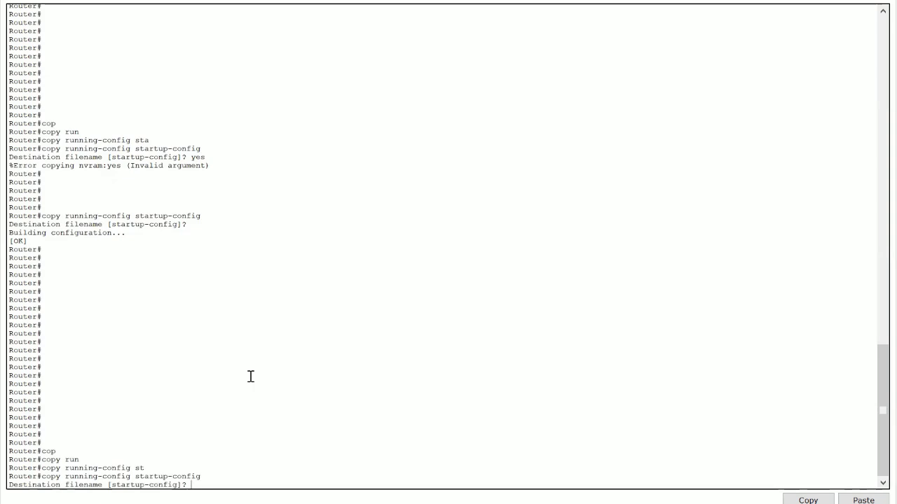
key(Return)
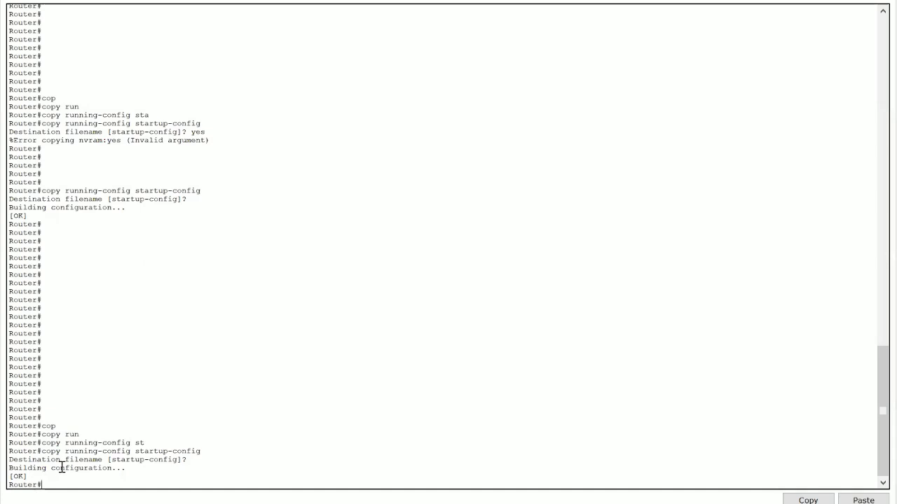
Step: Highlight the save command's build output lines in the console to examine them
drag(125, 468, 9, 477)
click(51, 483)
key(Return)
key(Return)
key(Return)
key(Return)
key(Return)
key(Return)
key(Return)
key(Return)
key(Return)
key(Return)
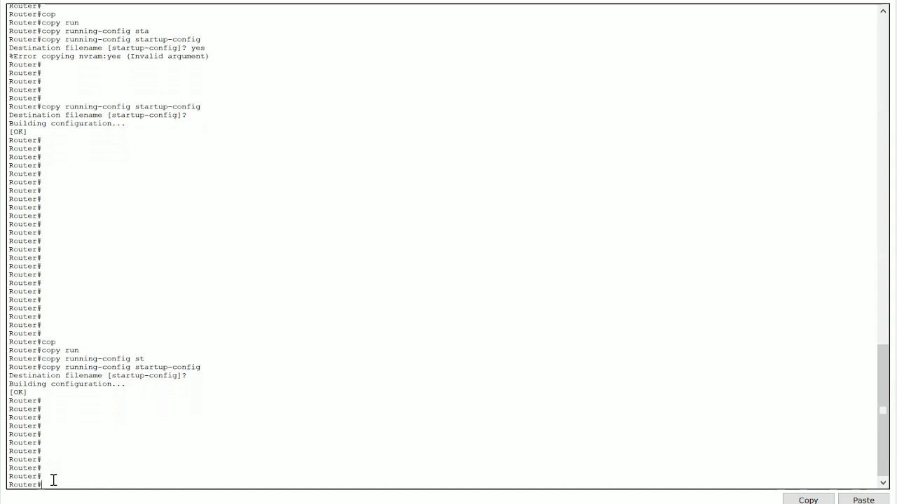
key(Return)
key(Return)
key(Return)
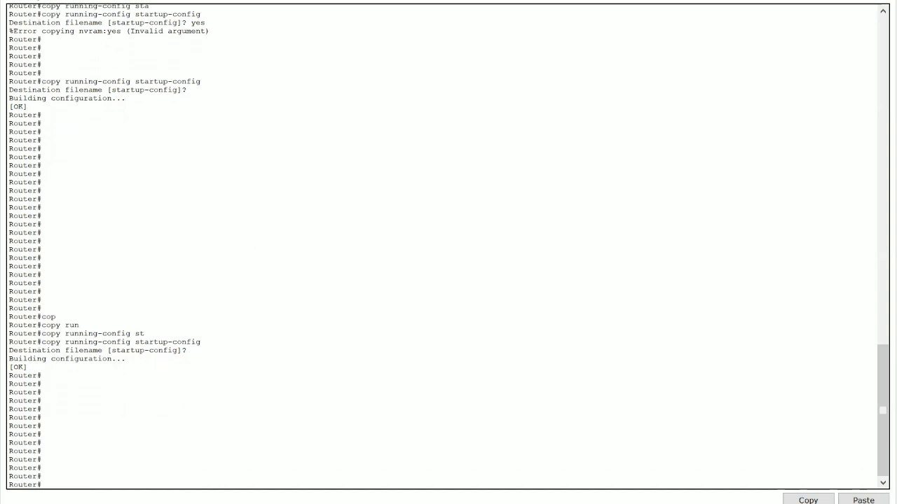
click(91, 0)
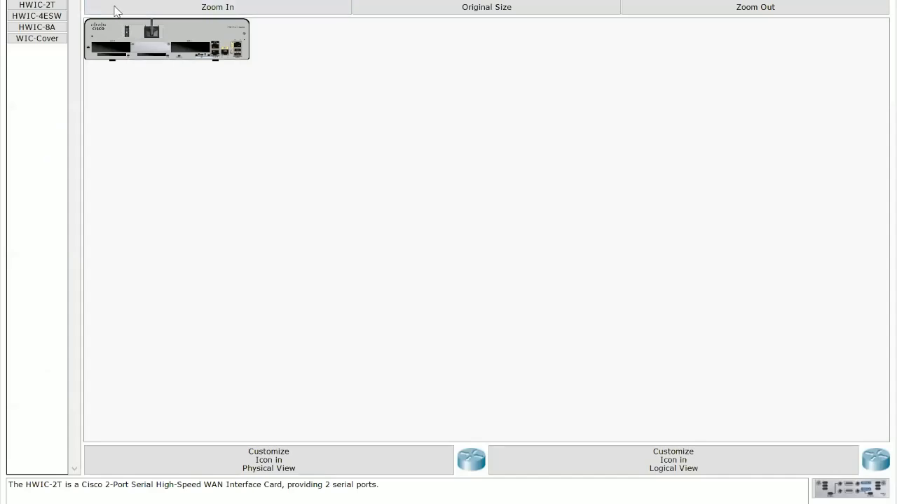
click(158, 0)
key(Return)
key(Return)
key(Return)
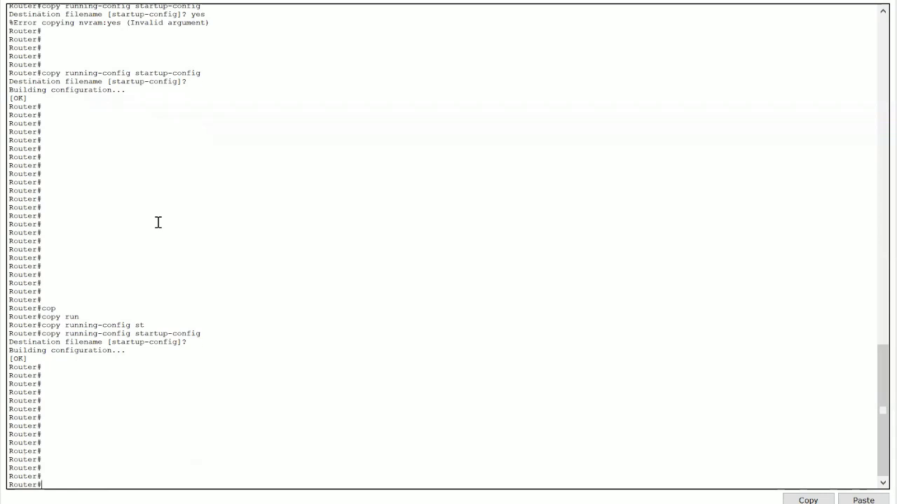
key(Return)
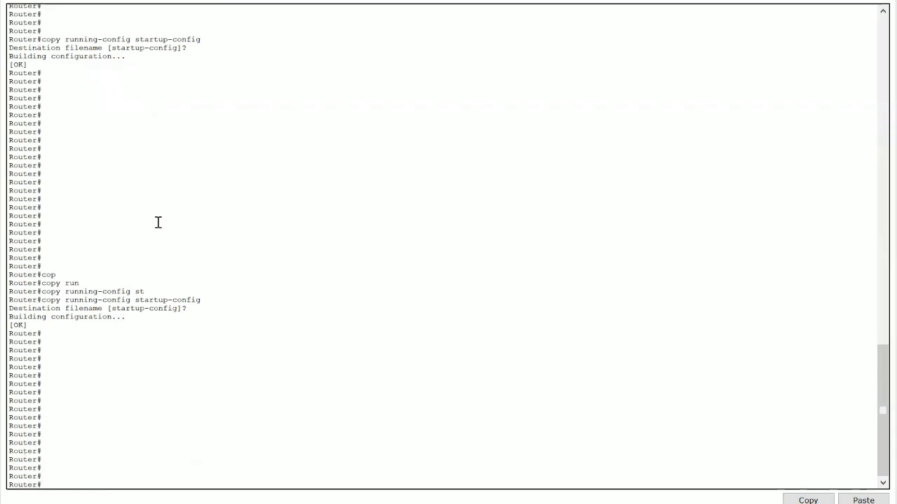